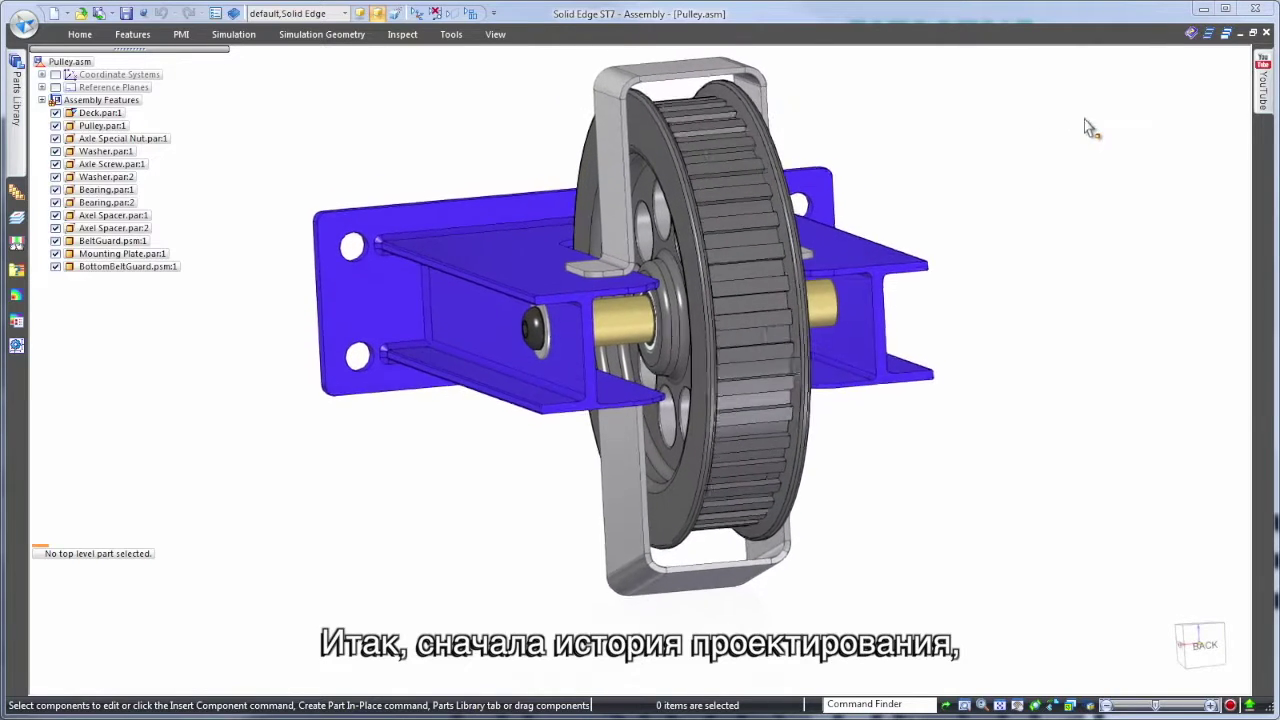
# Open the pulley for in-place editing within the assembly.
pyautogui.click(767, 154)
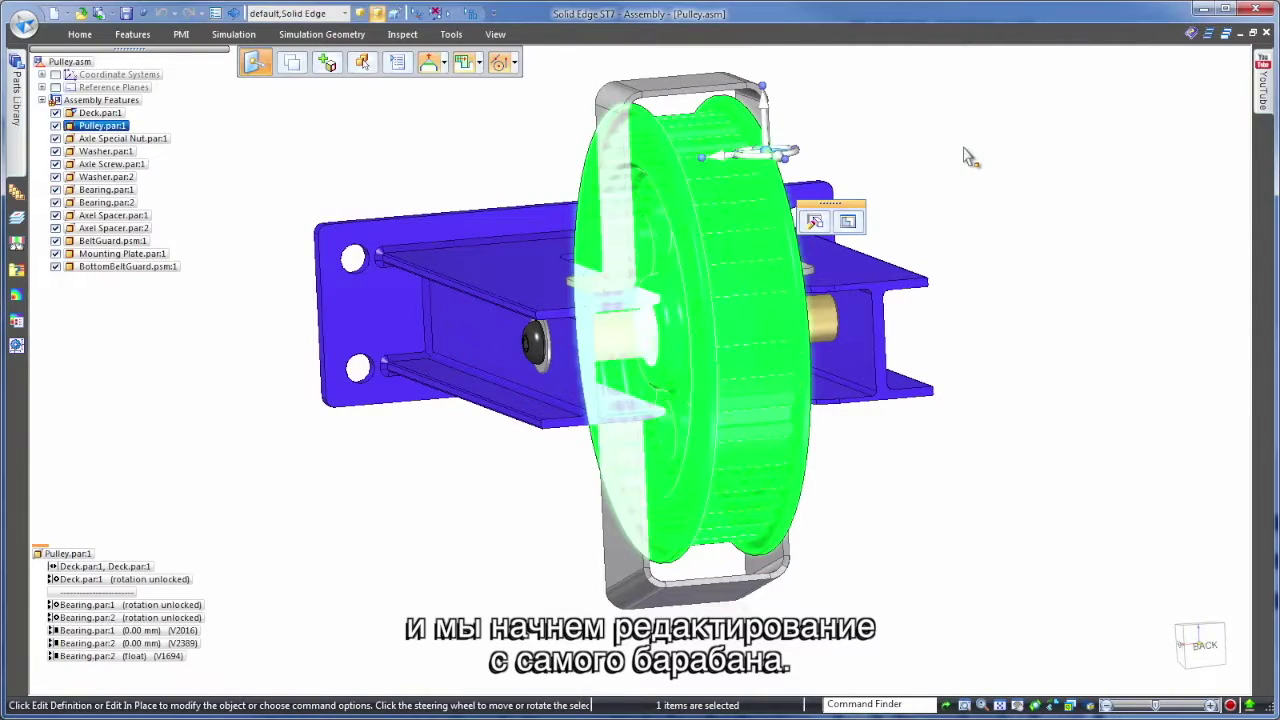
pyautogui.click(847, 221)
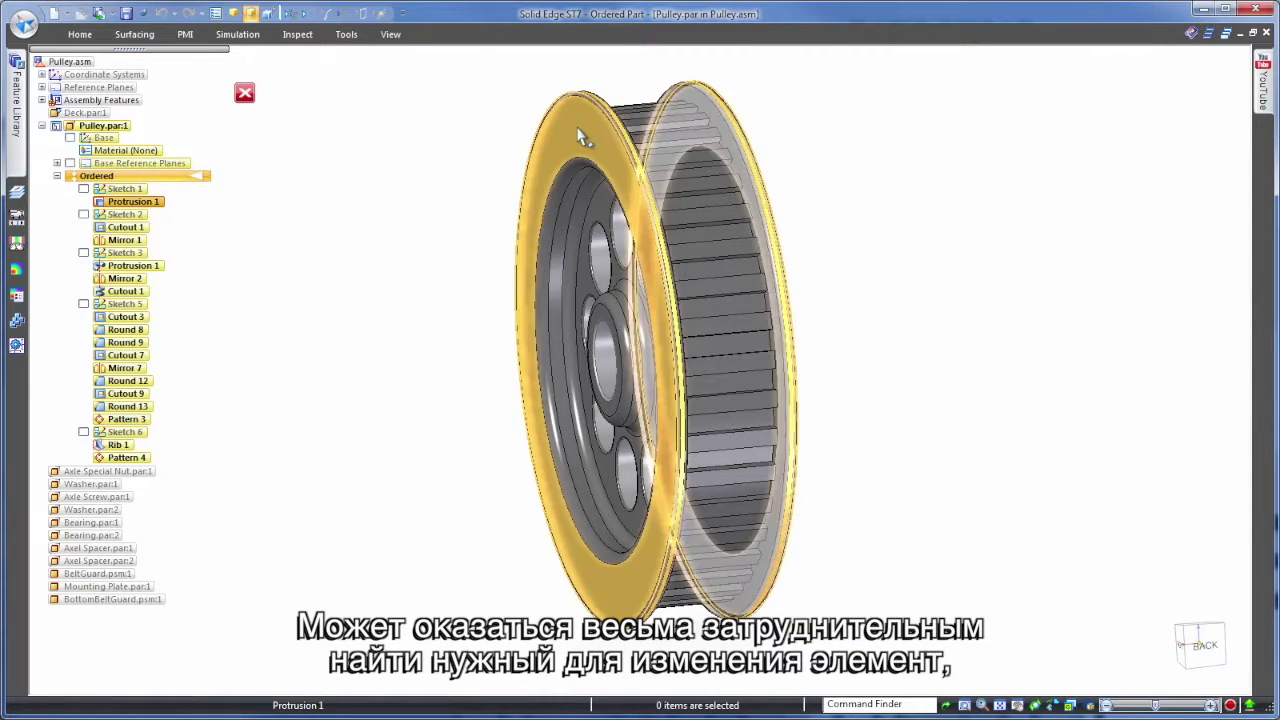
# Try setting the pulley's overall width dimension in its base sketch to 55 mm, and undo that change.
pyautogui.click(600, 108)
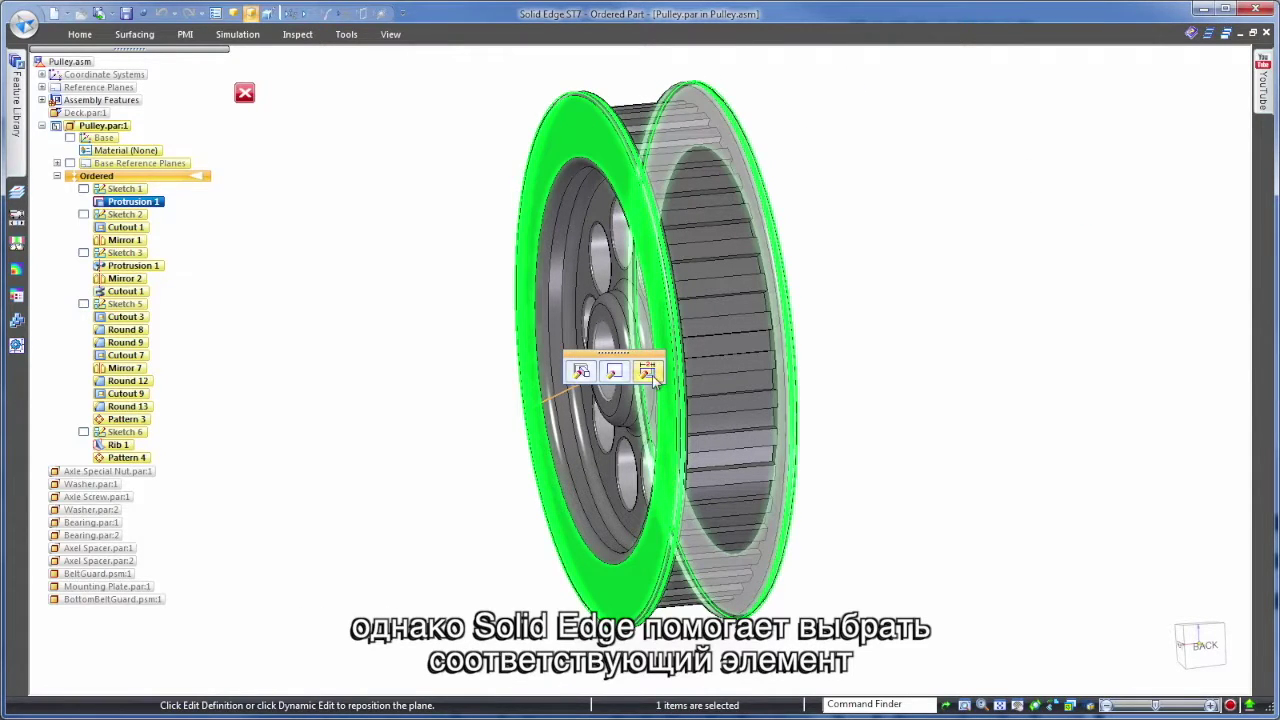
pyautogui.click(647, 372)
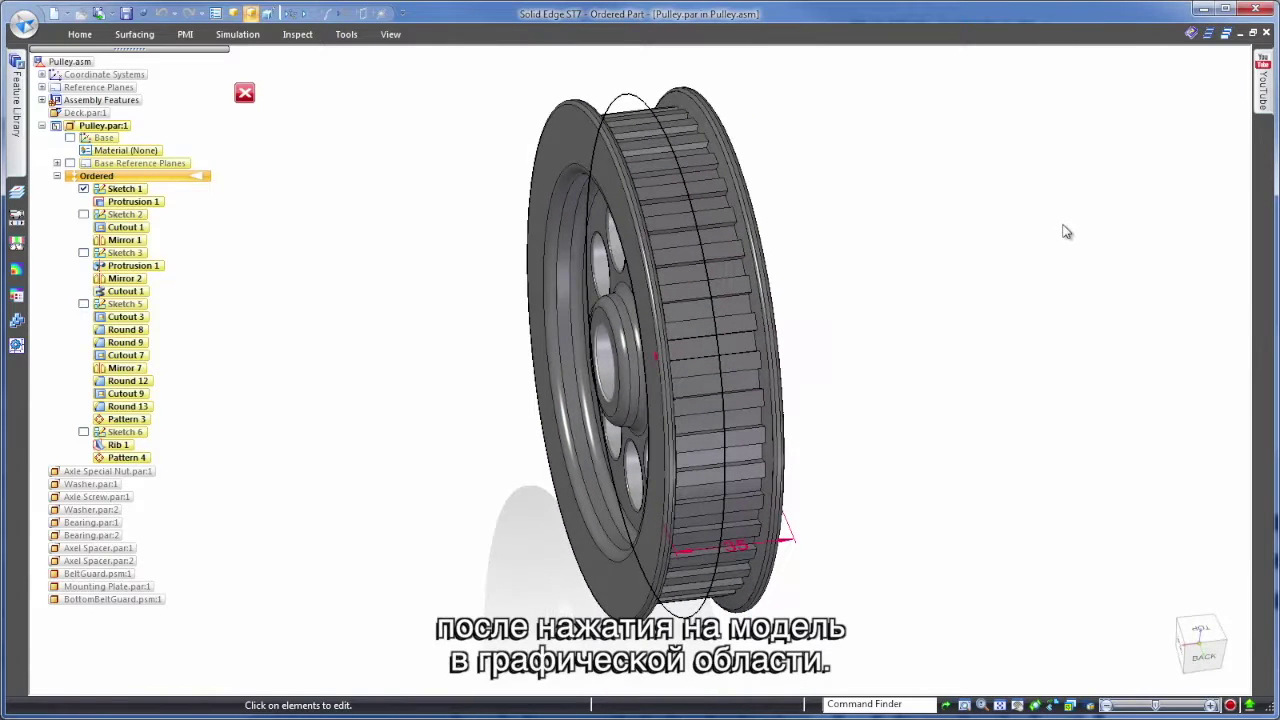
pyautogui.click(738, 547)
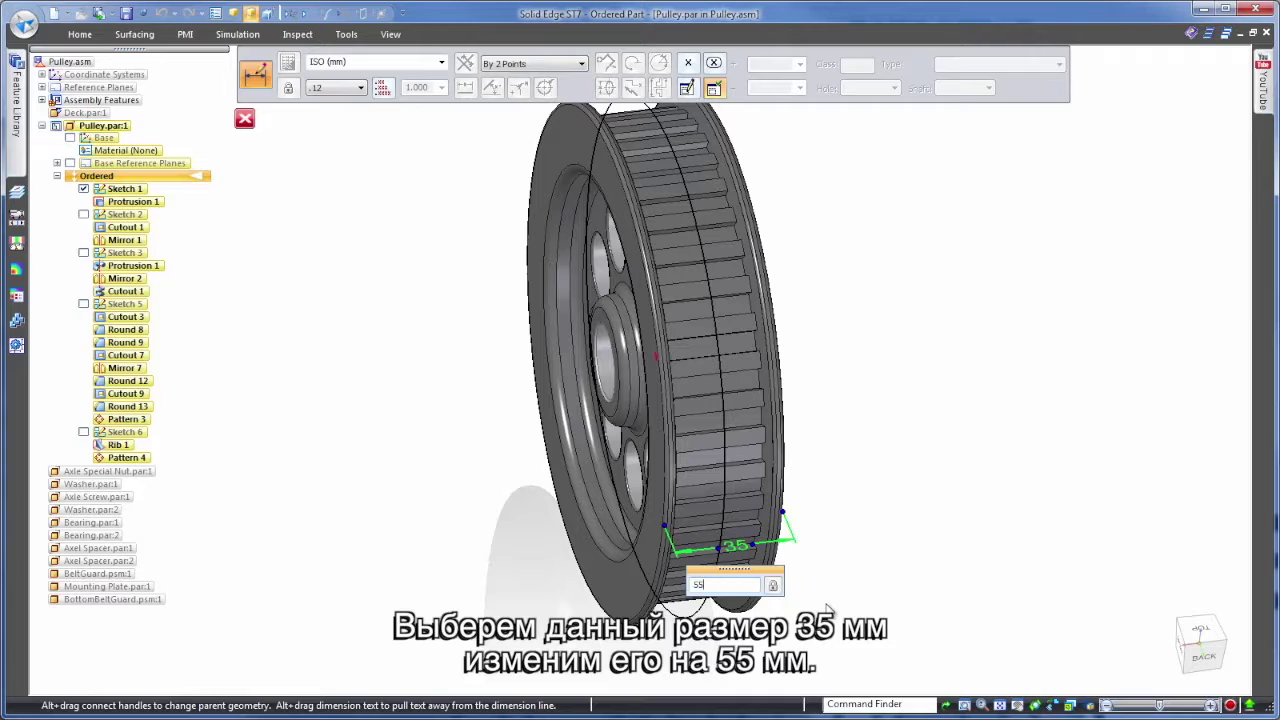
pyautogui.write('55')
pyautogui.press('Return')
pyautogui.click(886, 495)
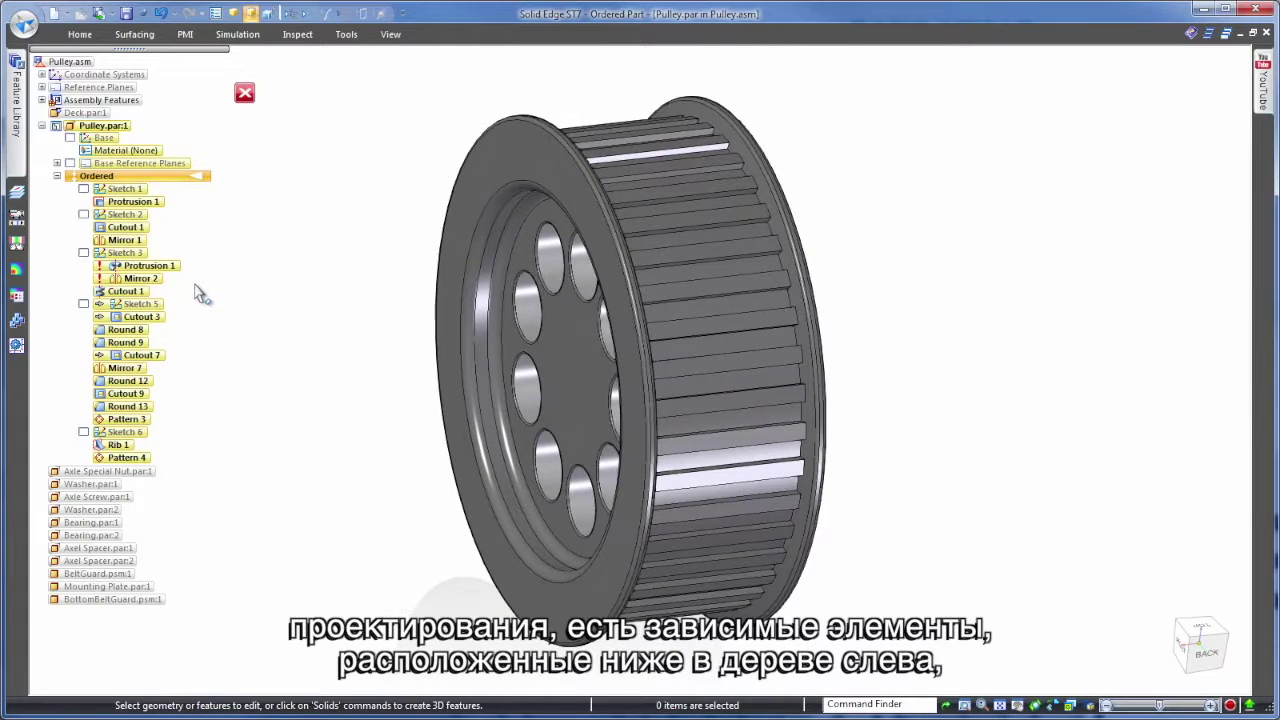
pyautogui.click(162, 14)
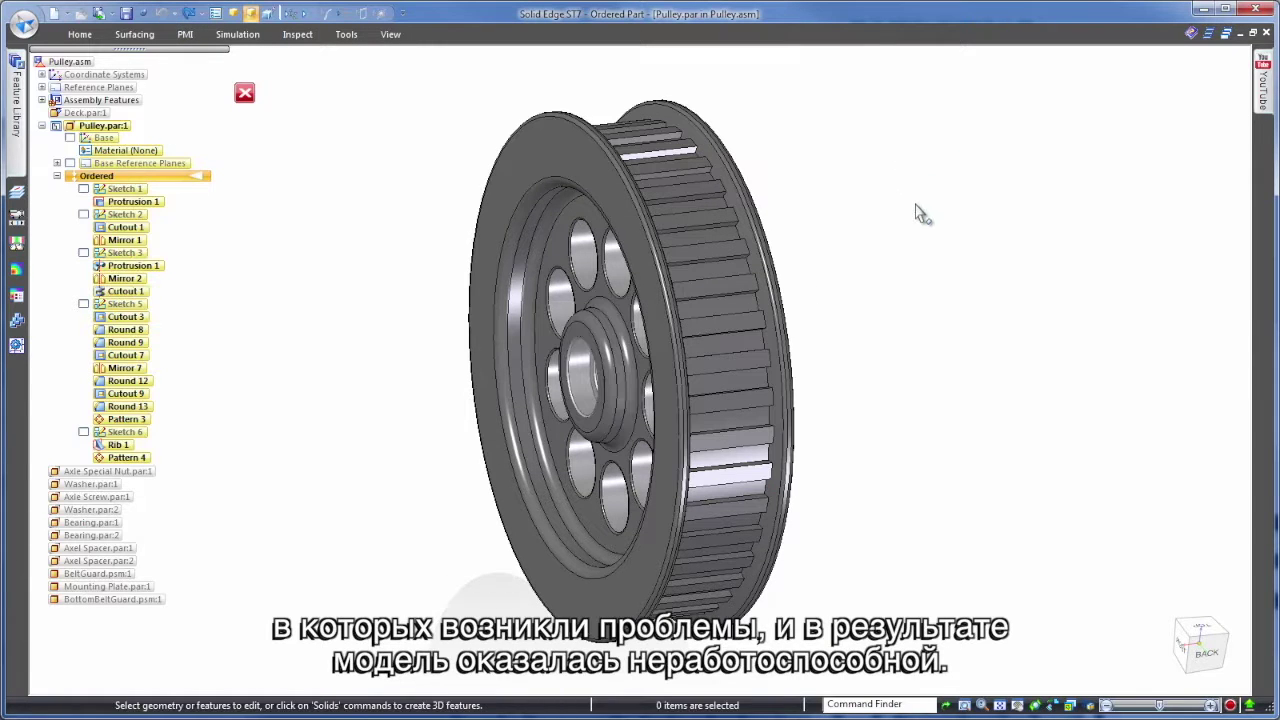
# Dynamically edit the central hub protrusion and set its sketch length dimension to 20 mm.
pyautogui.click(606, 333)
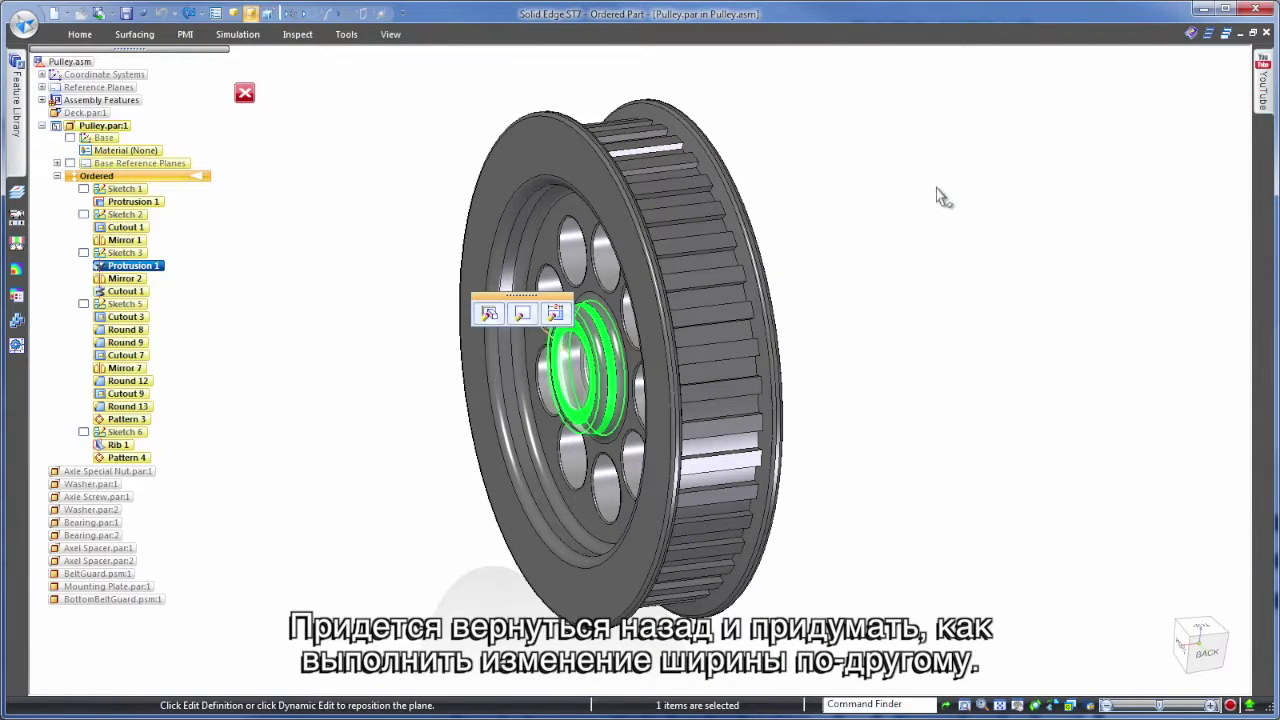
pyautogui.click(556, 315)
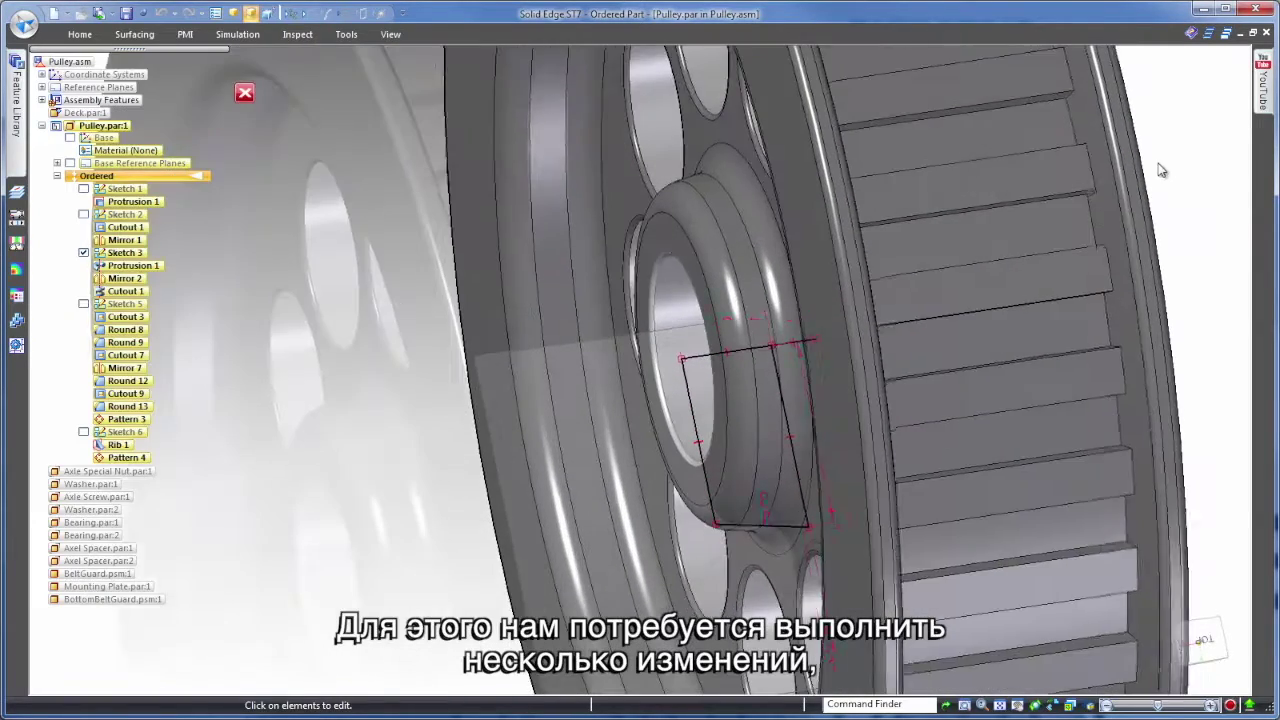
pyautogui.click(726, 327)
pyautogui.write('20')
pyautogui.press('Return')
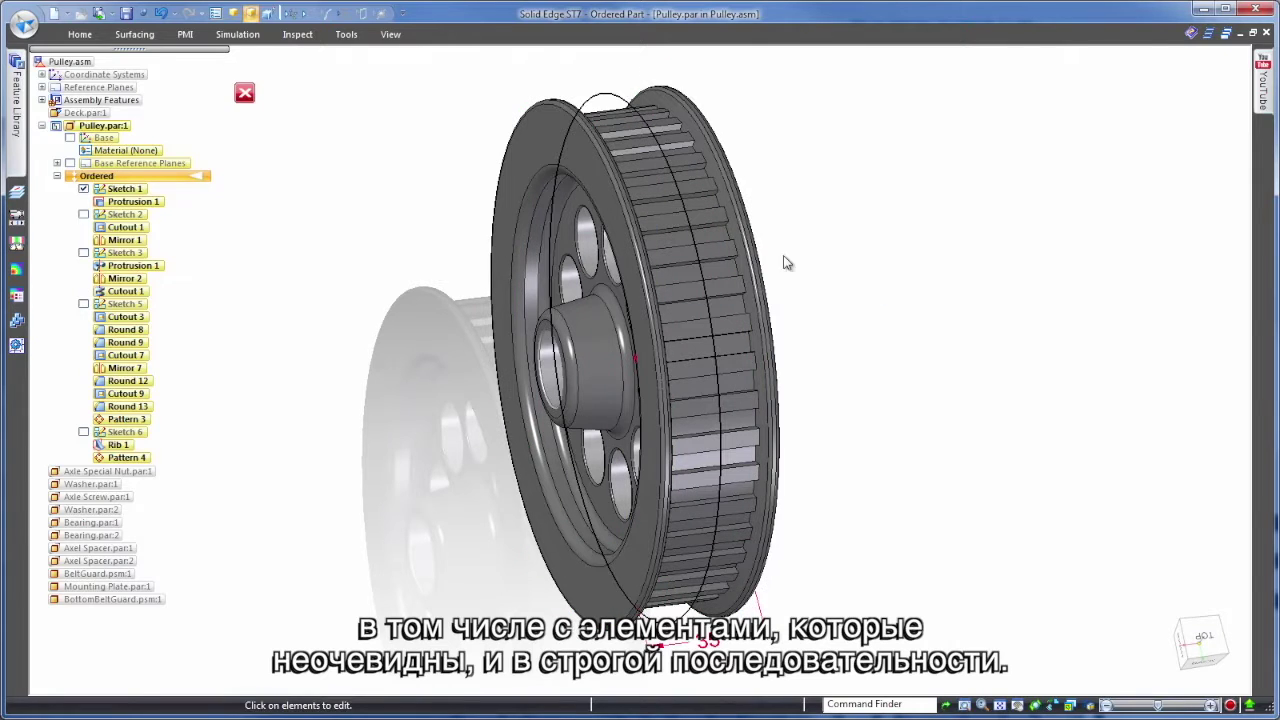
# Increase the 35 mm overall width dimension in the pulley's base sketch.
pyautogui.click(718, 645)
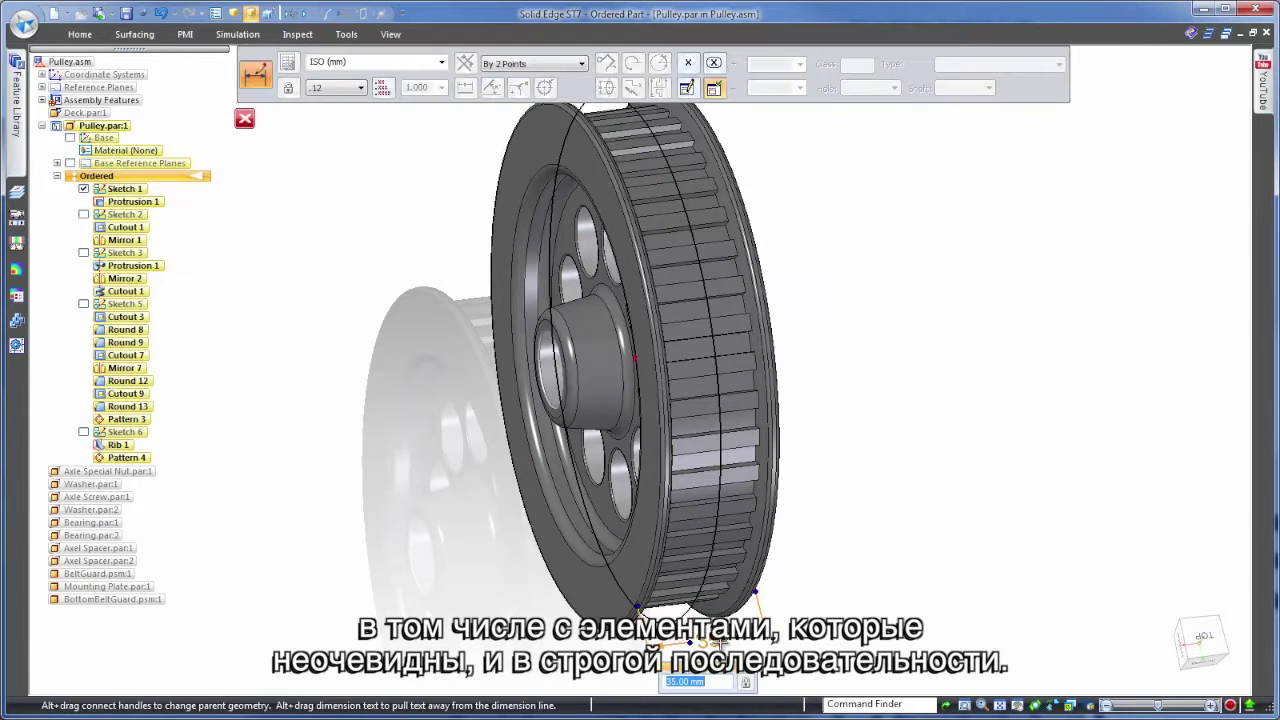
pyautogui.press('Return')
pyautogui.click(1009, 346)
pyautogui.click(1009, 346)
# Dynamically edit the side recess cutout and change its 10 mm sketch dimension to deepen the recess.
pyautogui.click(564, 238)
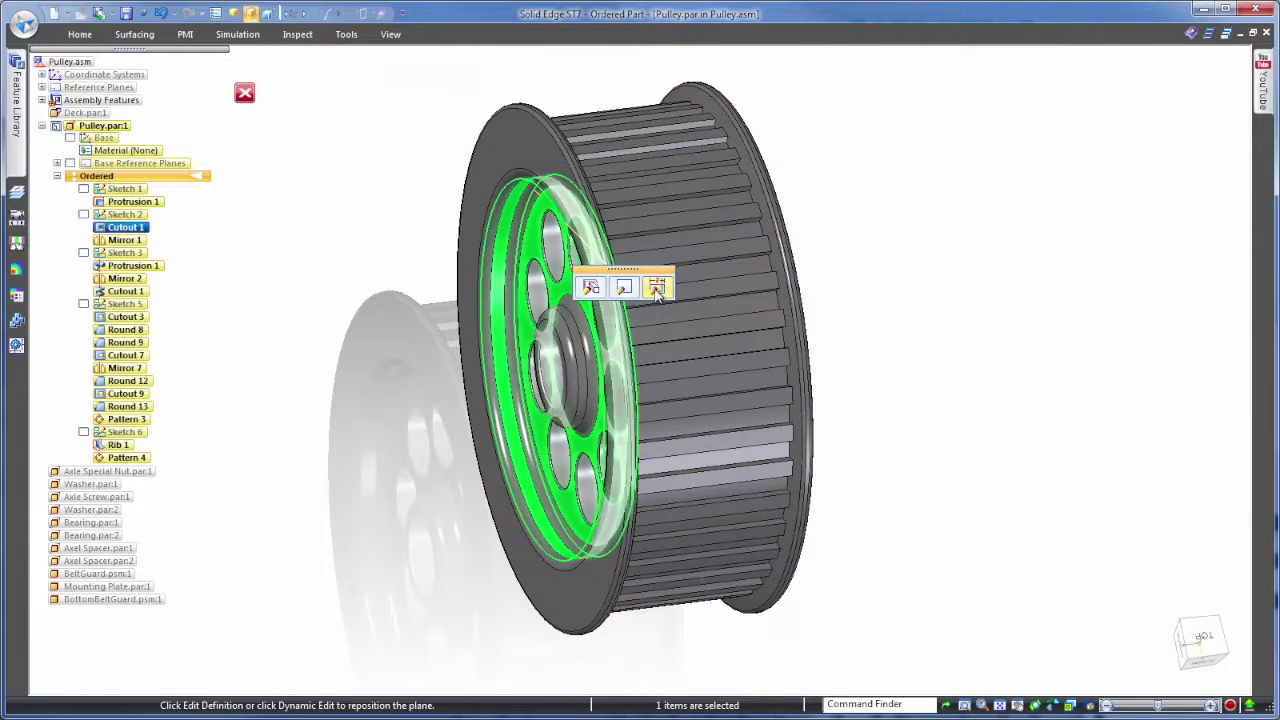
pyautogui.click(658, 287)
pyautogui.click(620, 588)
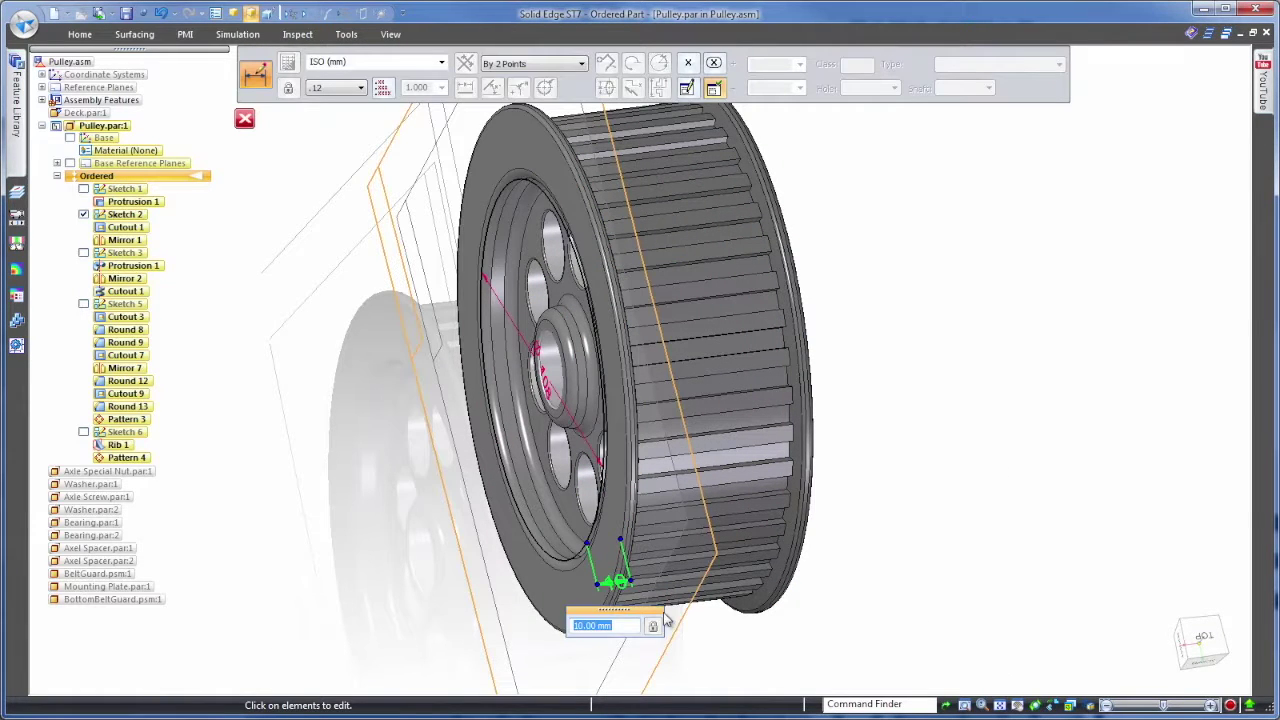
pyautogui.click(997, 439)
pyautogui.click(999, 439)
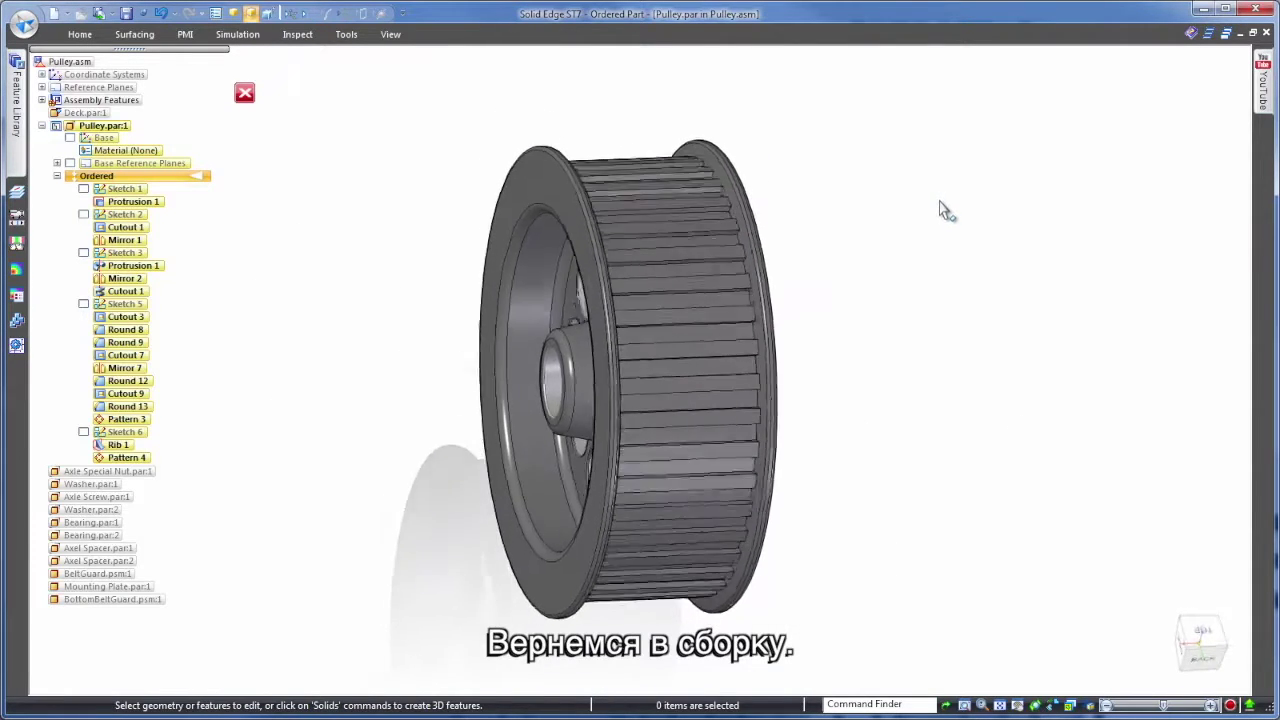
# Return from the pulley part to the full assembly and hide the pulley.
pyautogui.hotkey('ctrl', 'shift', 'h')
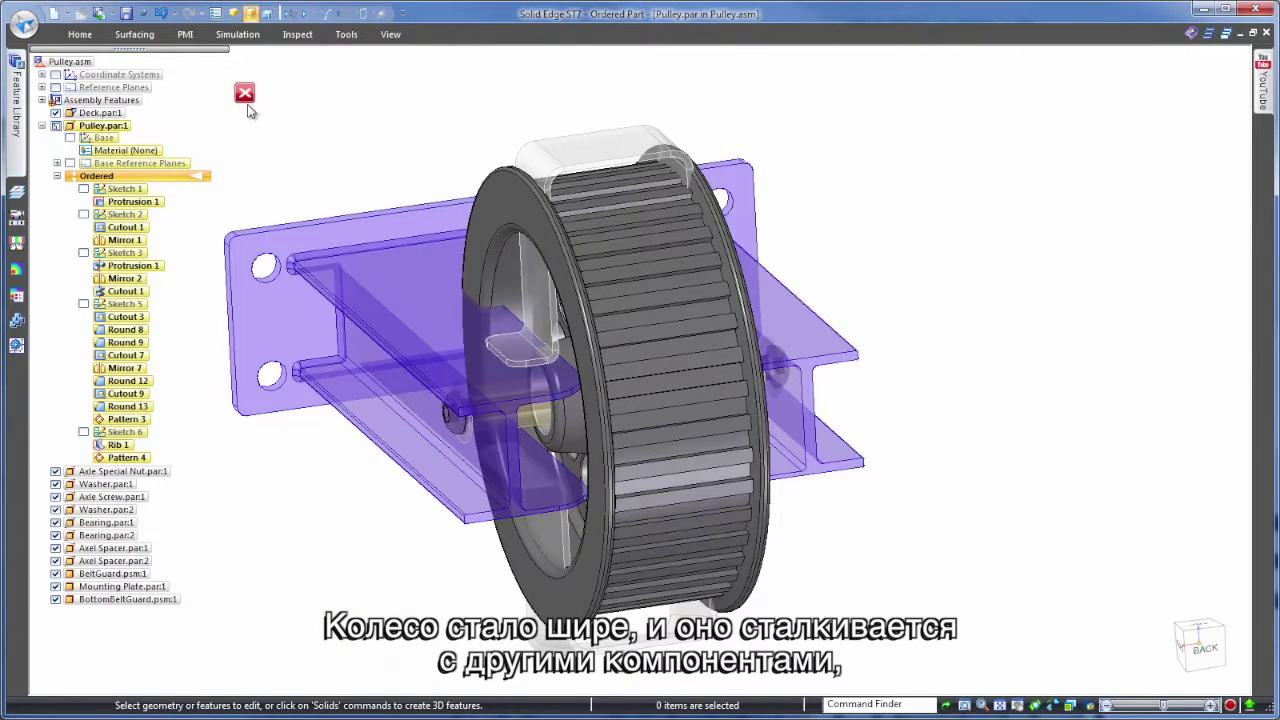
pyautogui.click(244, 94)
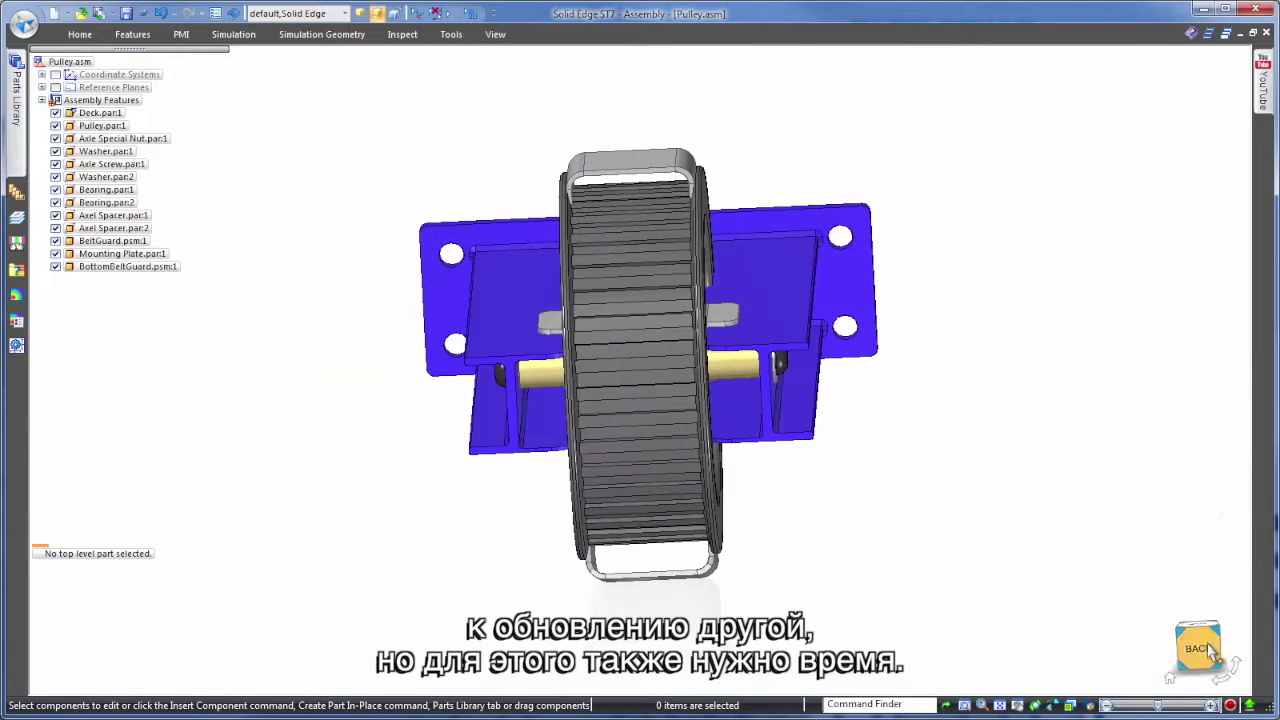
pyautogui.click(1199, 647)
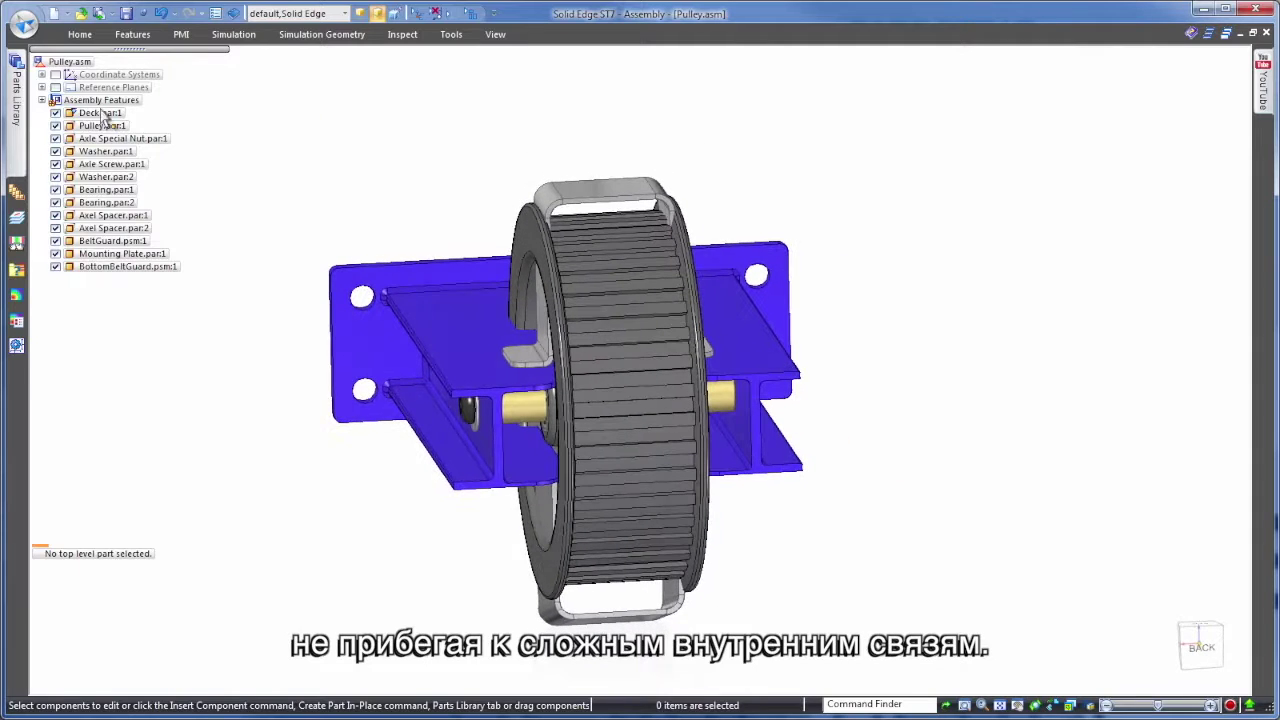
pyautogui.click(56, 126)
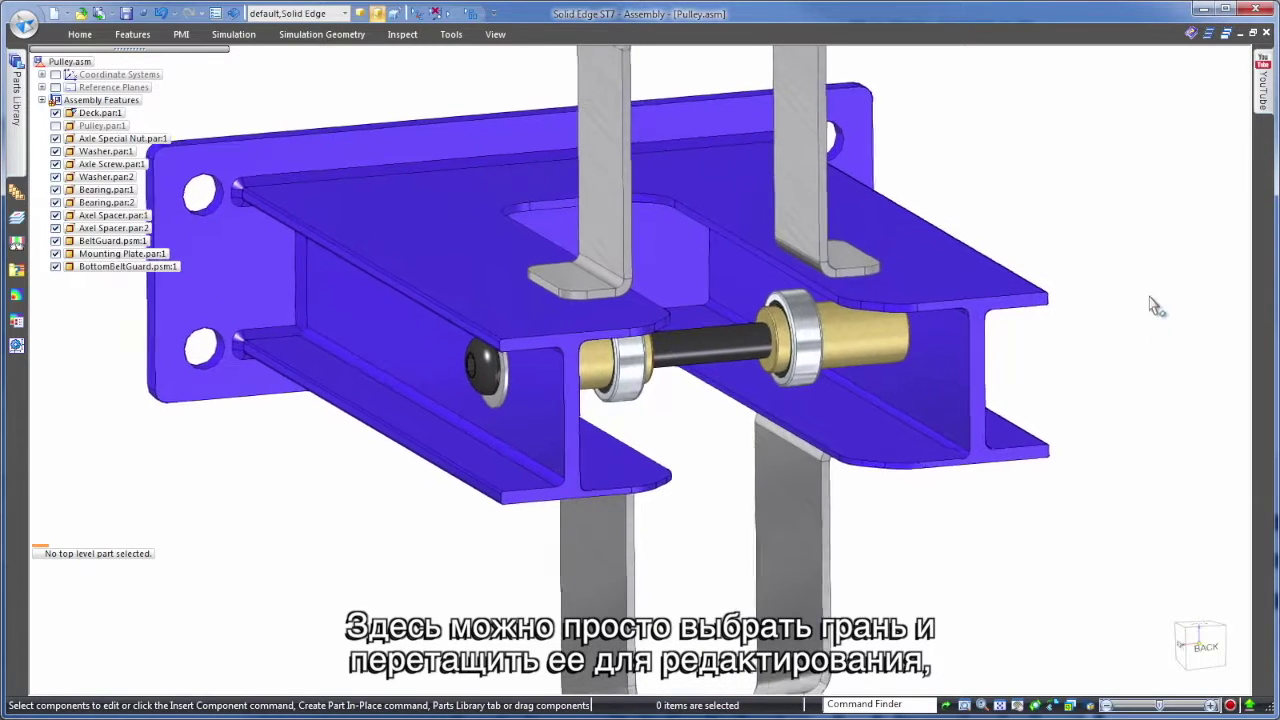
# Try moving the inner face of the deck's lower flange at the pulley opening.
pyautogui.click(733, 404)
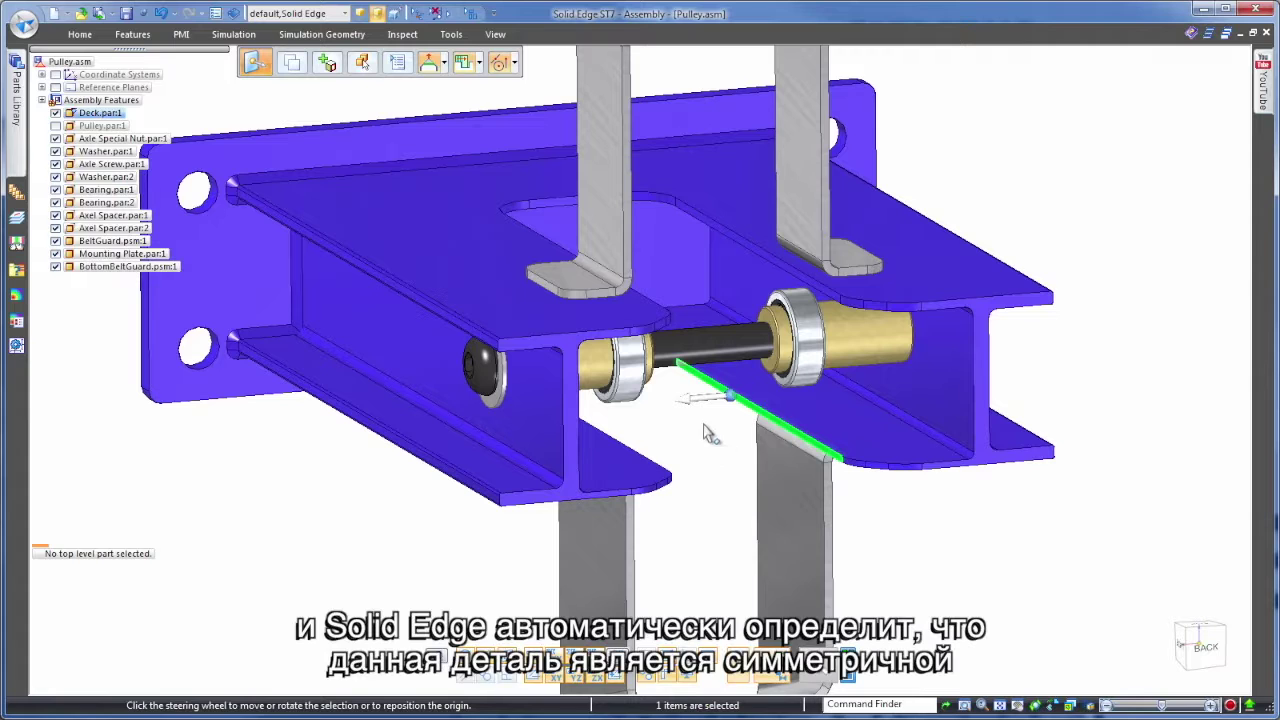
pyautogui.click(699, 404)
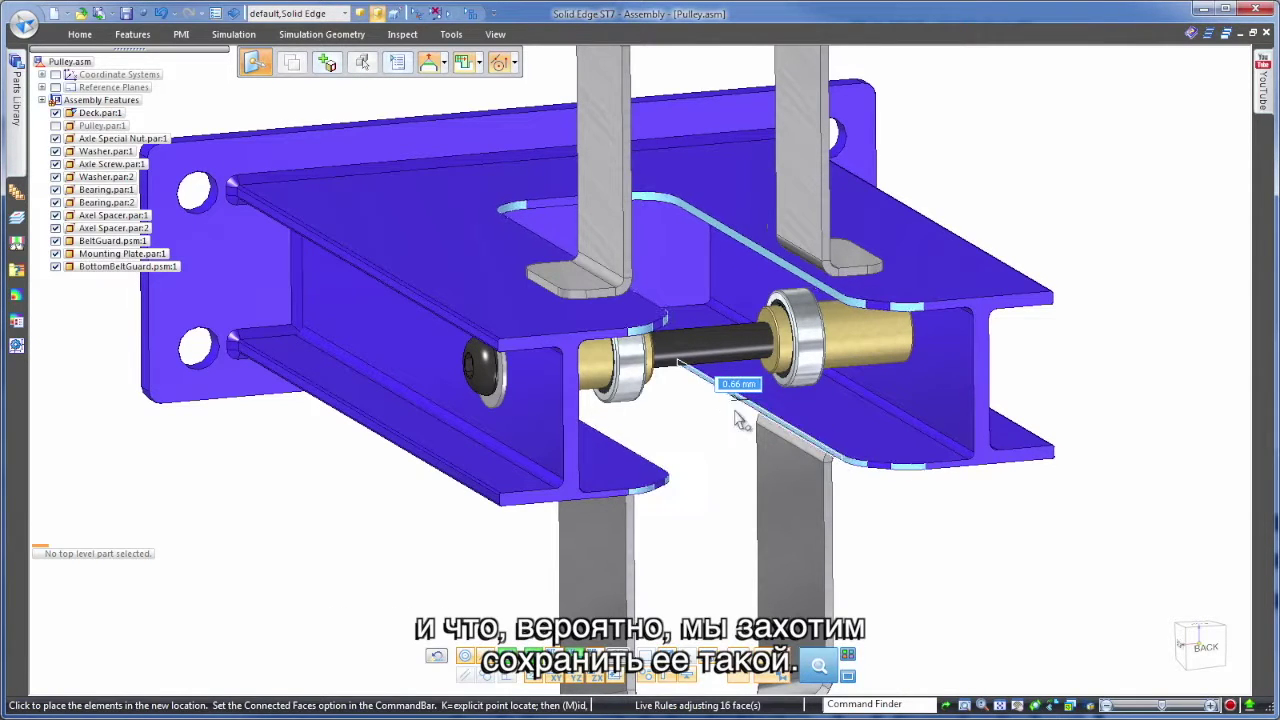
pyautogui.click(737, 420)
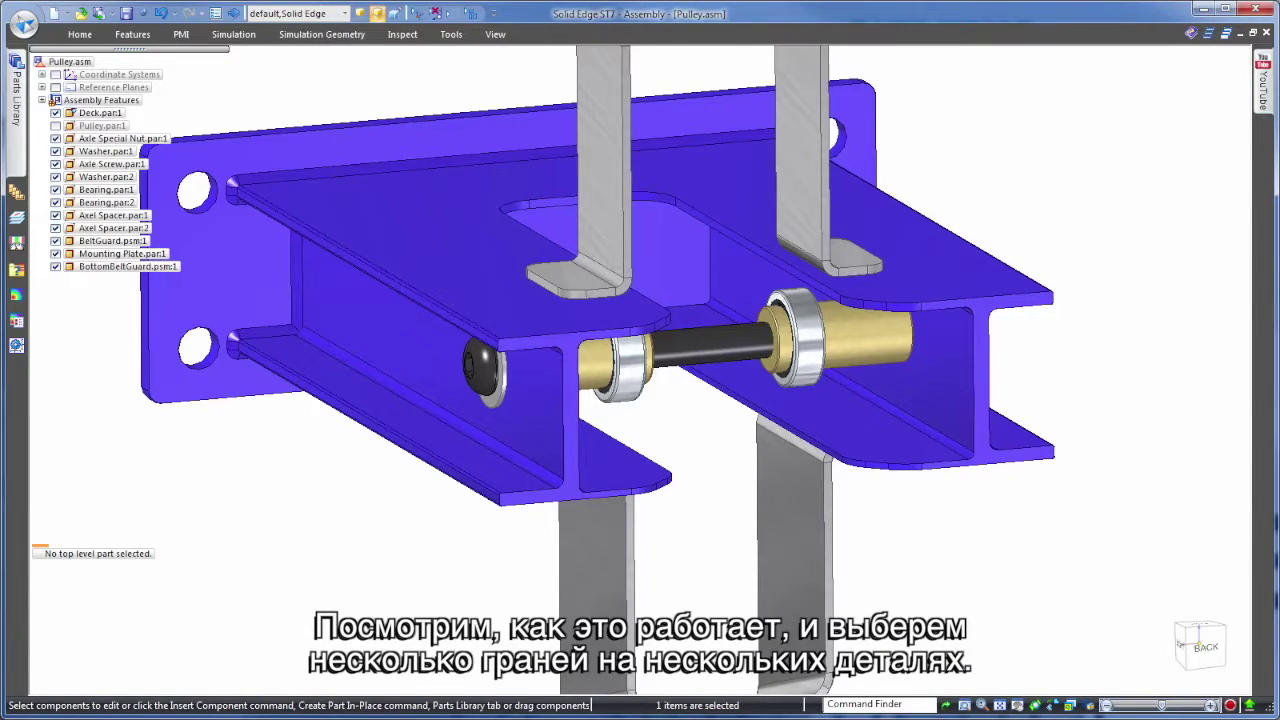
# Select the deck's lower opening face, the second axle spacer's inner end face, and the same-side leg and flange-end faces of both belt guards.
pyautogui.click(737, 400)
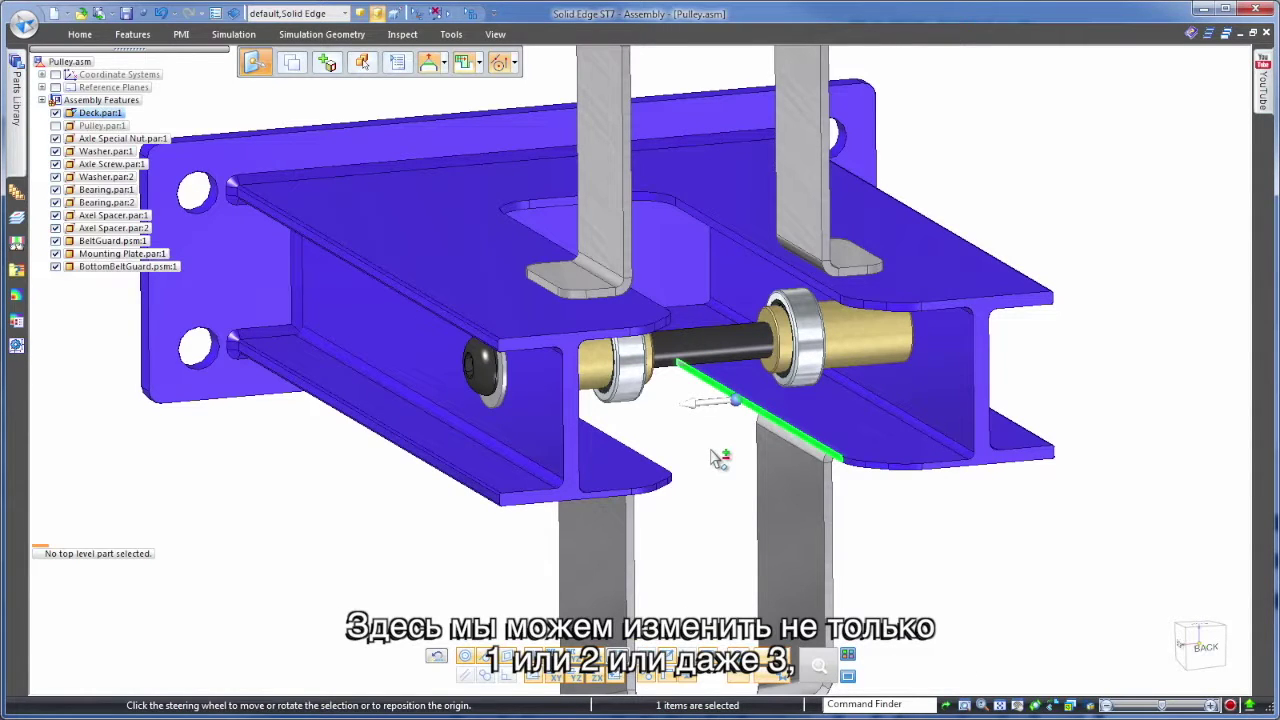
pyautogui.click(770, 369)
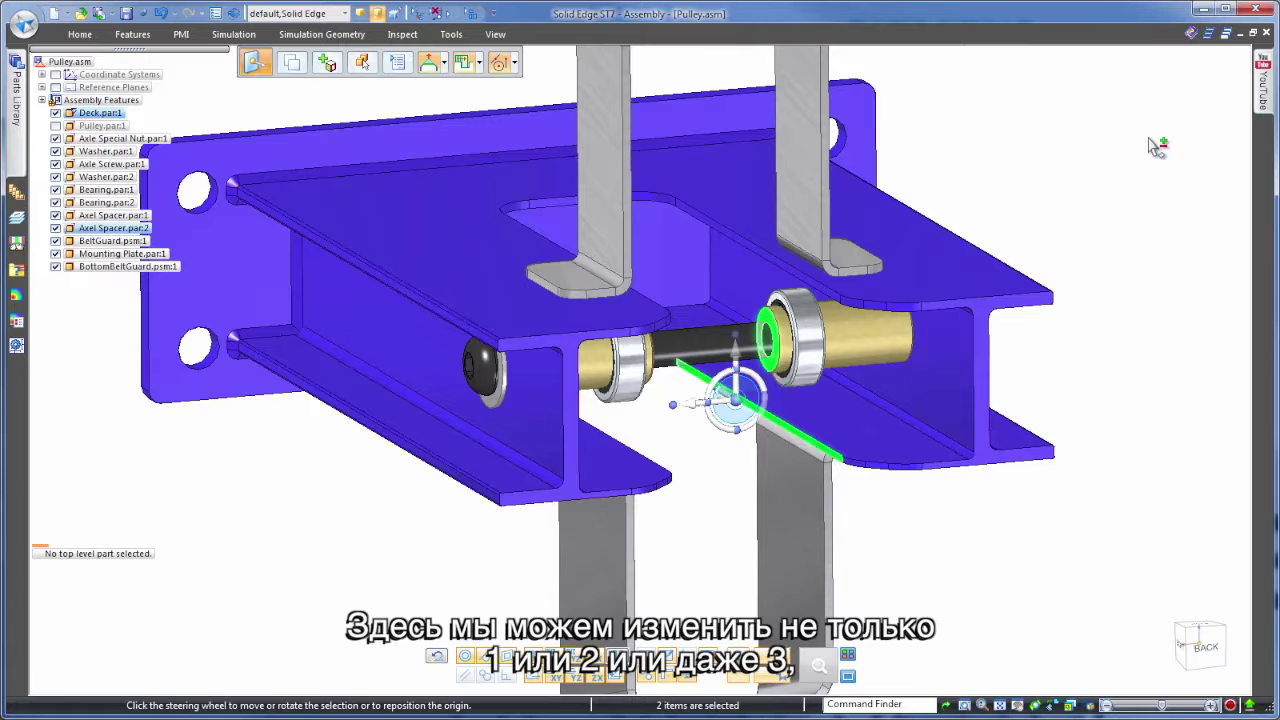
pyautogui.moveTo(1149, 127); pyautogui.dragTo(819, 51, button='middle')
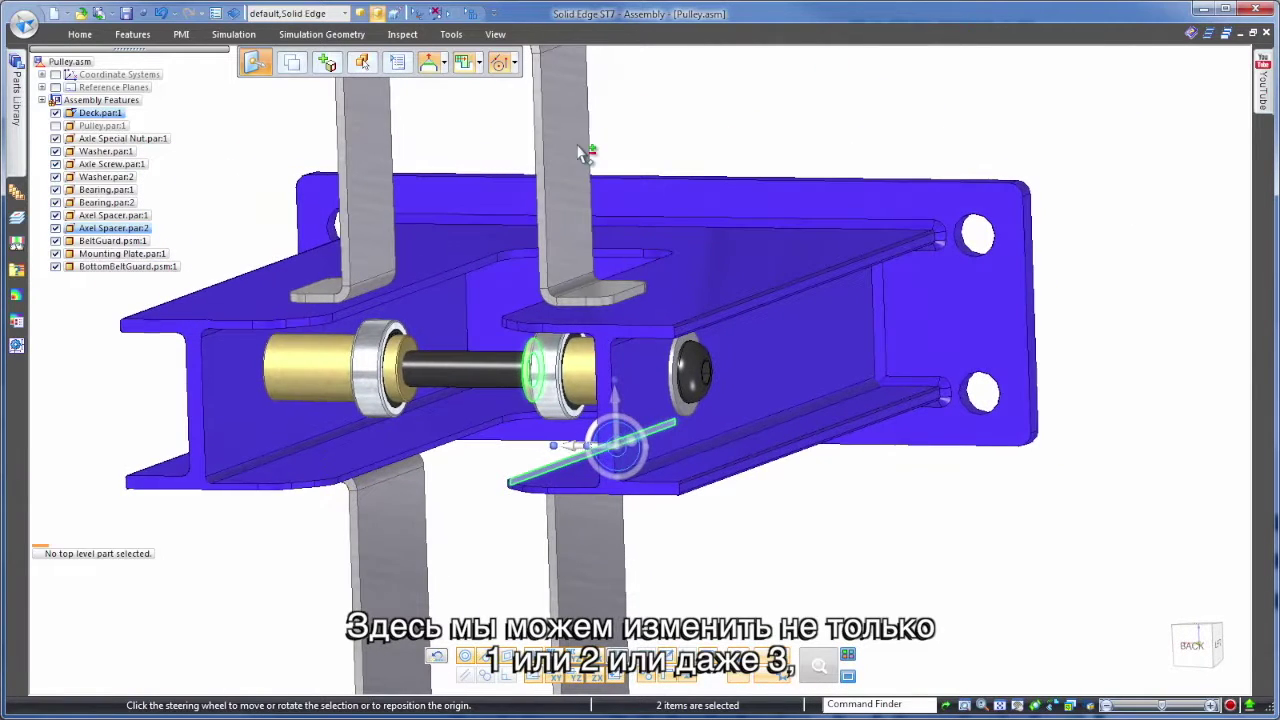
pyautogui.keyDown('ctrl'); pyautogui.click(575, 230); pyautogui.keyUp('ctrl')
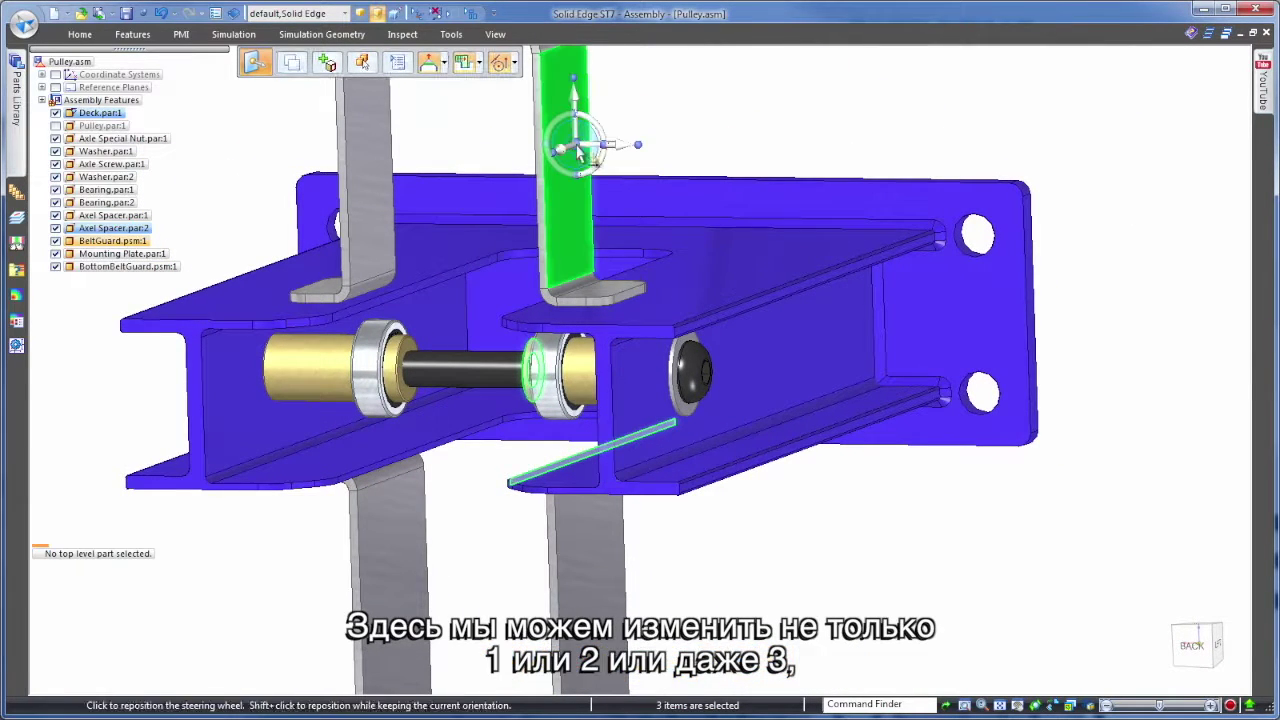
pyautogui.click(632, 302)
pyautogui.moveTo(1031, 97); pyautogui.dragTo(765, 350, button='middle')
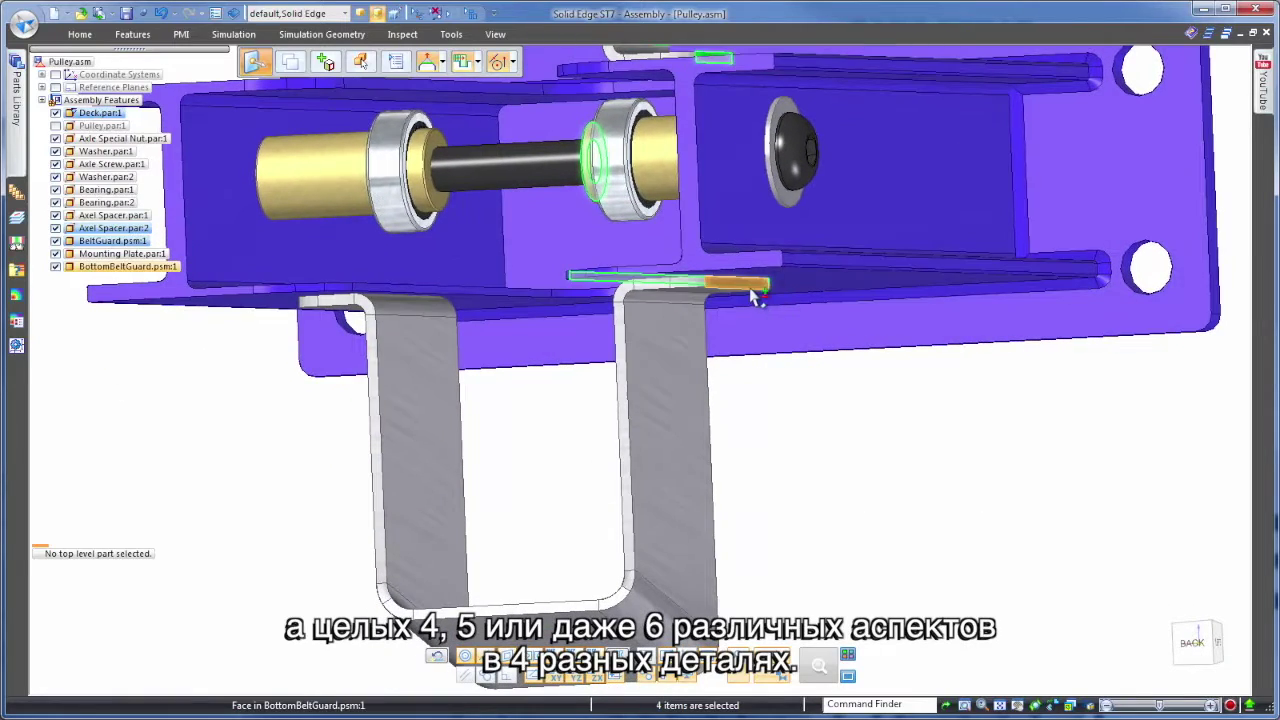
pyautogui.keyDown('ctrl'); pyautogui.click(677, 393); pyautogui.keyUp('ctrl')
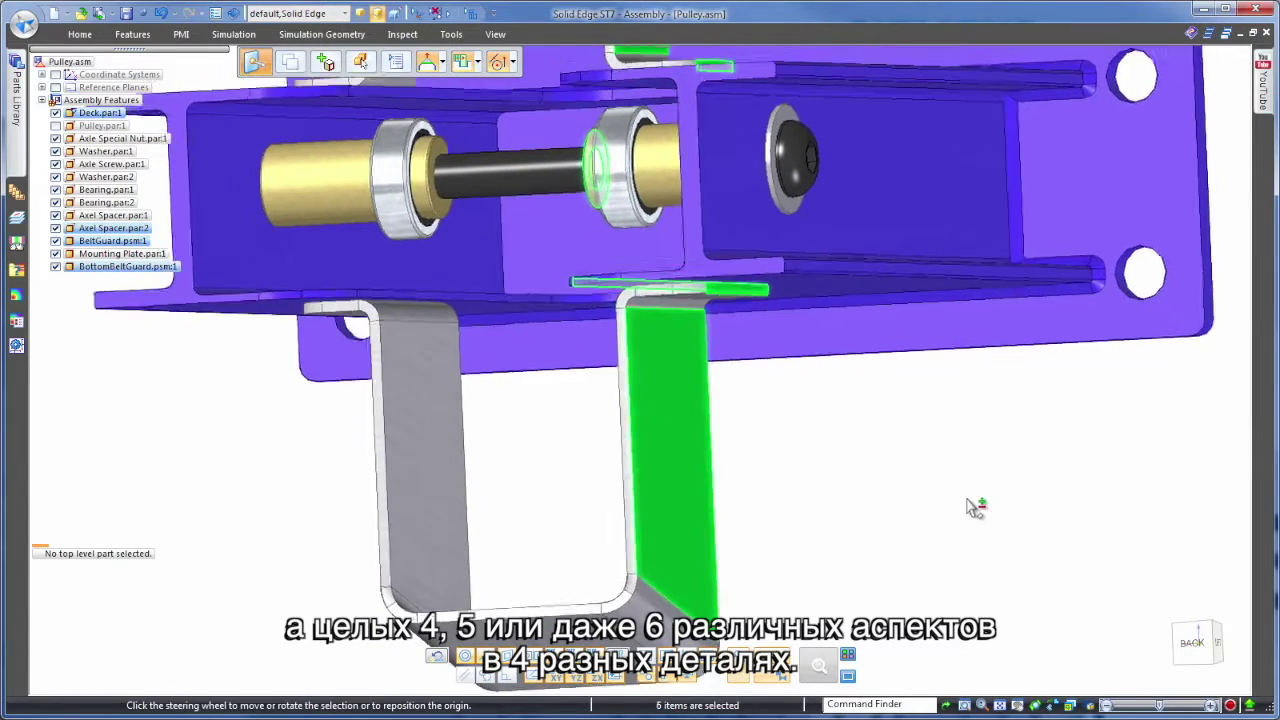
pyautogui.moveTo(971, 509); pyautogui.dragTo(1120, 102, button='middle')
pyautogui.hotkey('ctrl', 'k')
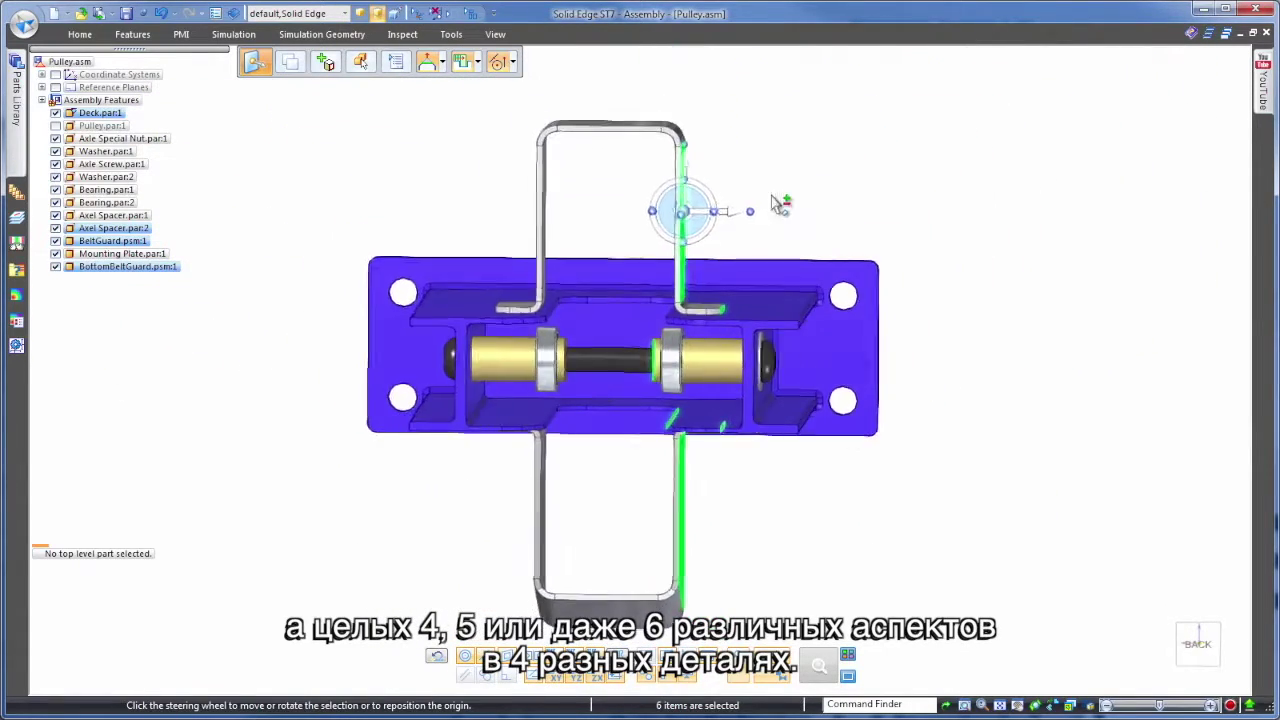
# Move the selected faces outward together to widen the deck opening and both belt guards symmetrically.
pyautogui.click(693, 215)
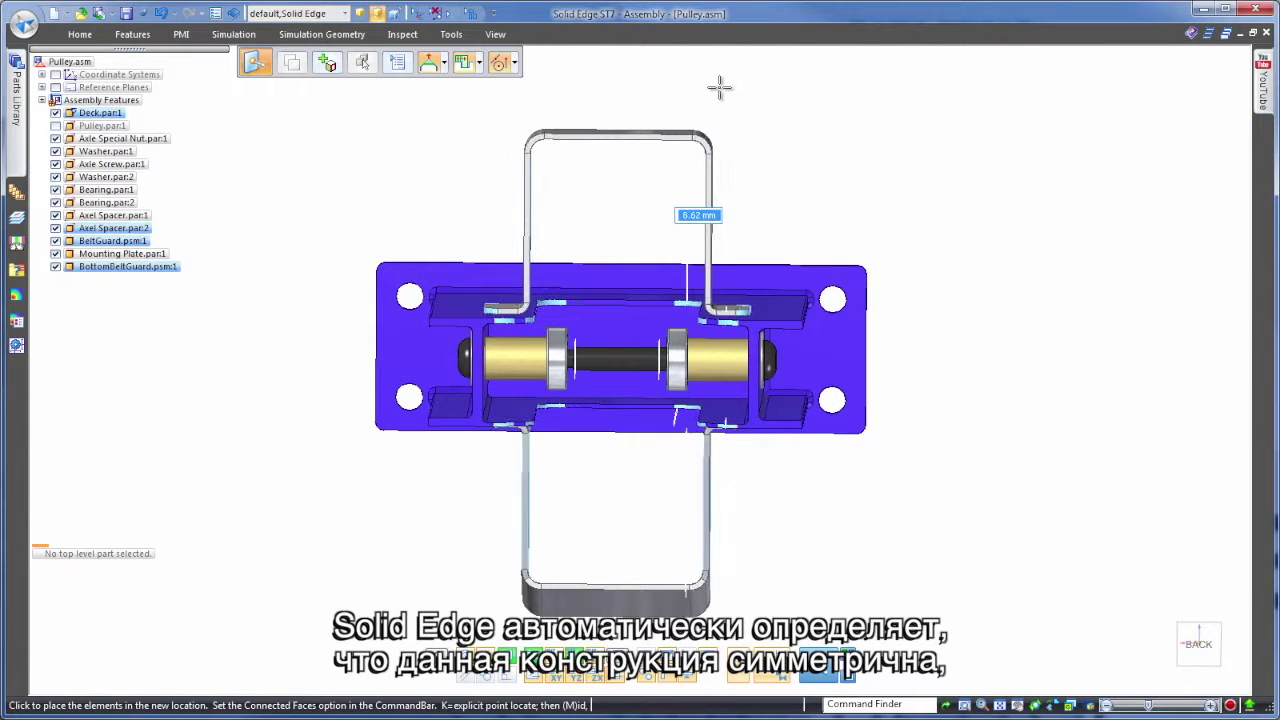
pyautogui.hotkey('ctrl', 'i')
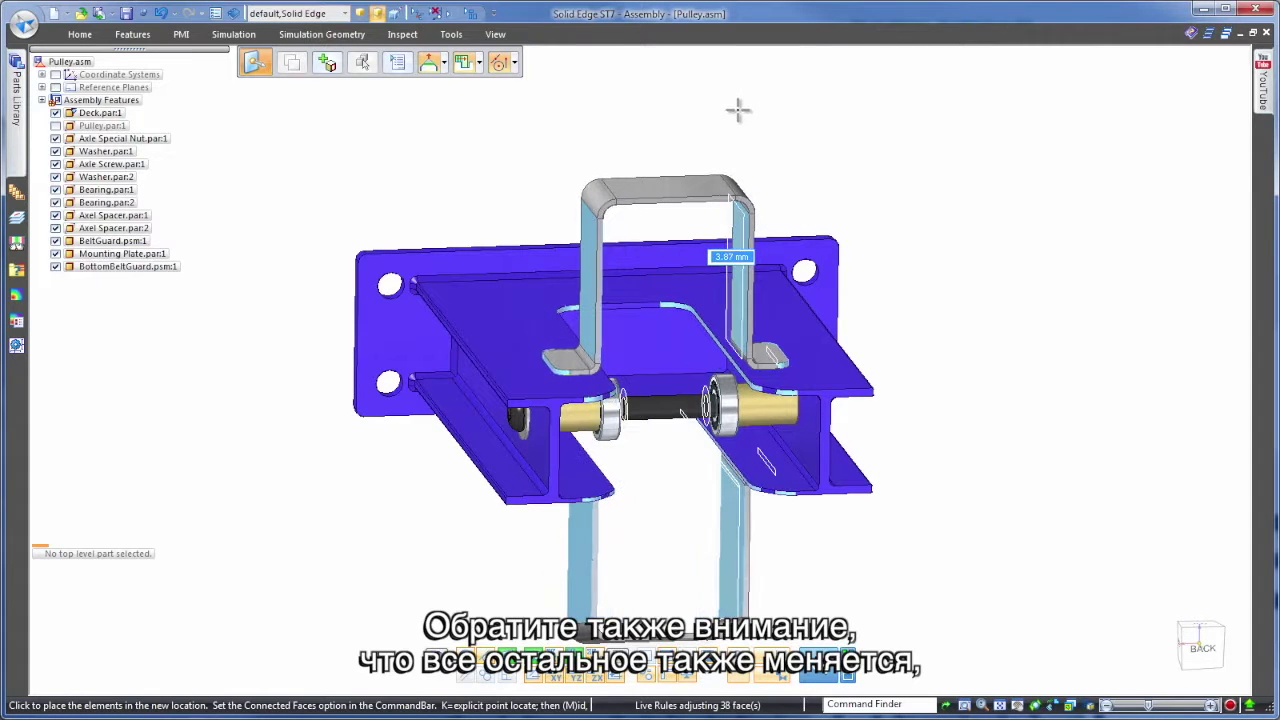
pyautogui.press('Return')
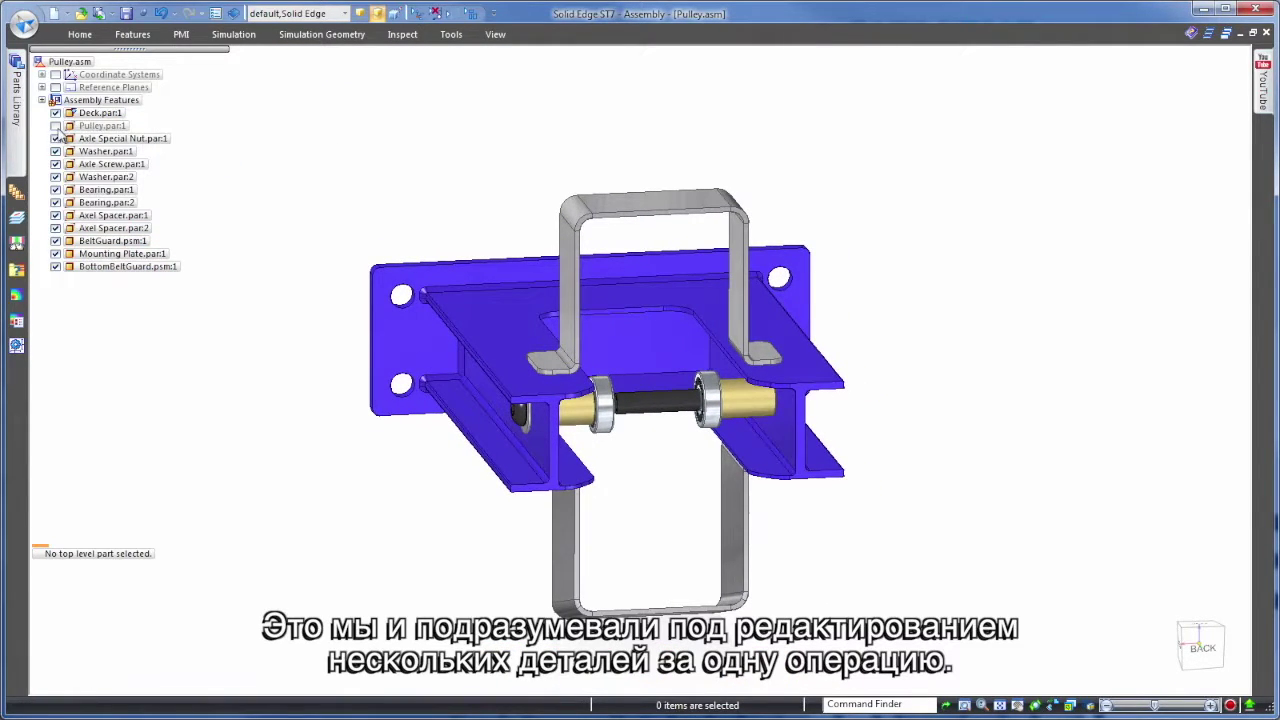
# Show the pulley again and check the assembly from several angles.
pyautogui.click(56, 125)
pyautogui.hotkey('ctrl', 'f')
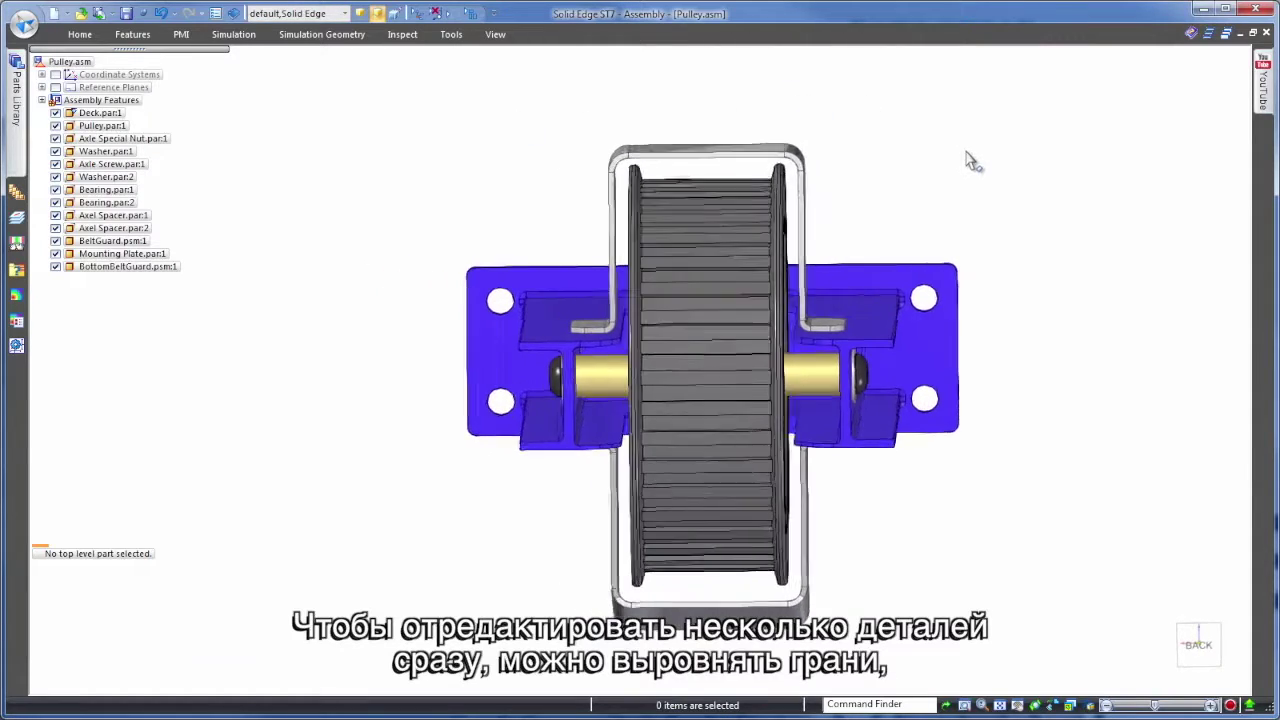
pyautogui.hotkey('ctrl', 'i')
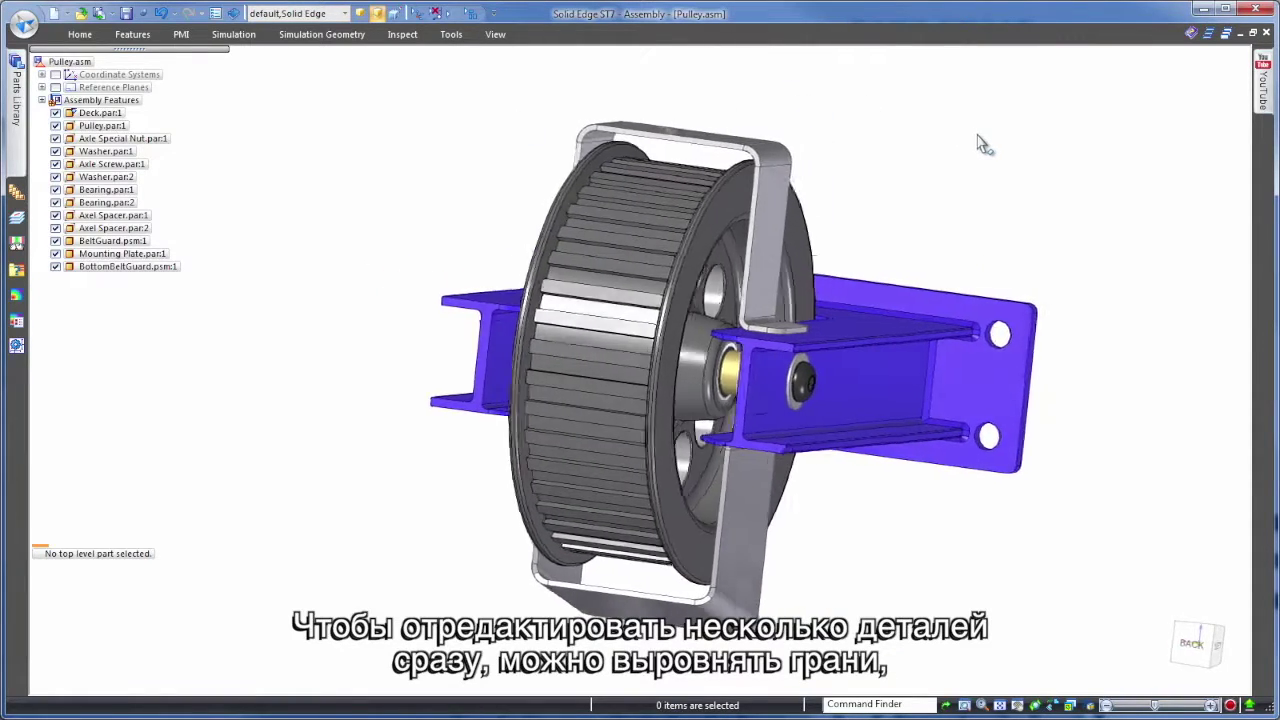
pyautogui.hotkey('ctrl', 'l')
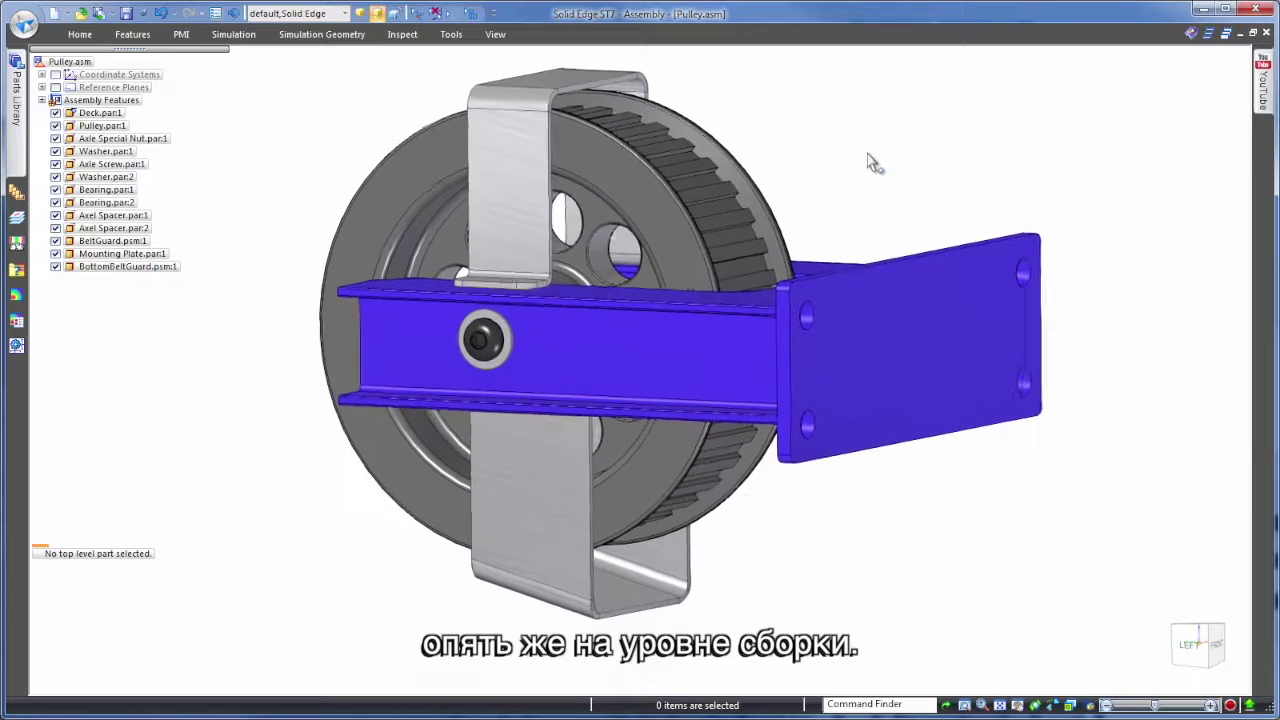
# Make the bottom belt guard's rear edge face coplanar with the matching rear edge face of the upper belt guard.
pyautogui.click(605, 570)
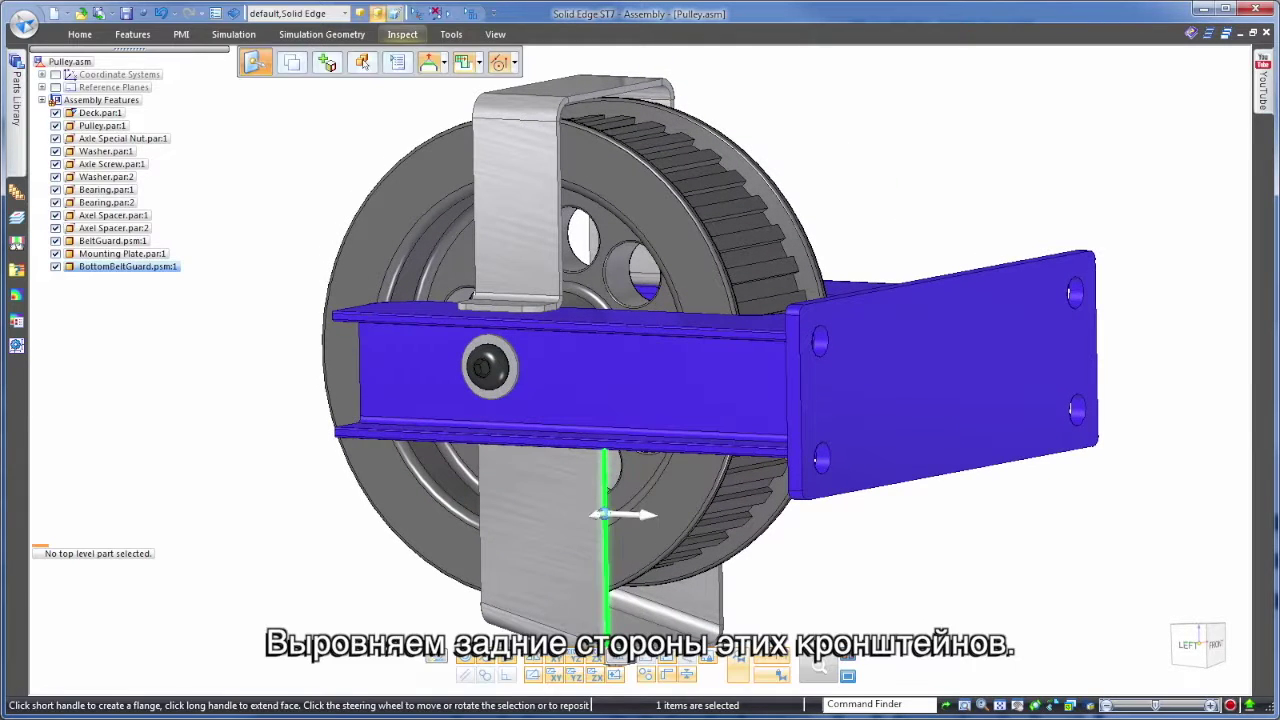
pyautogui.click(68, 34)
pyautogui.click(765, 62)
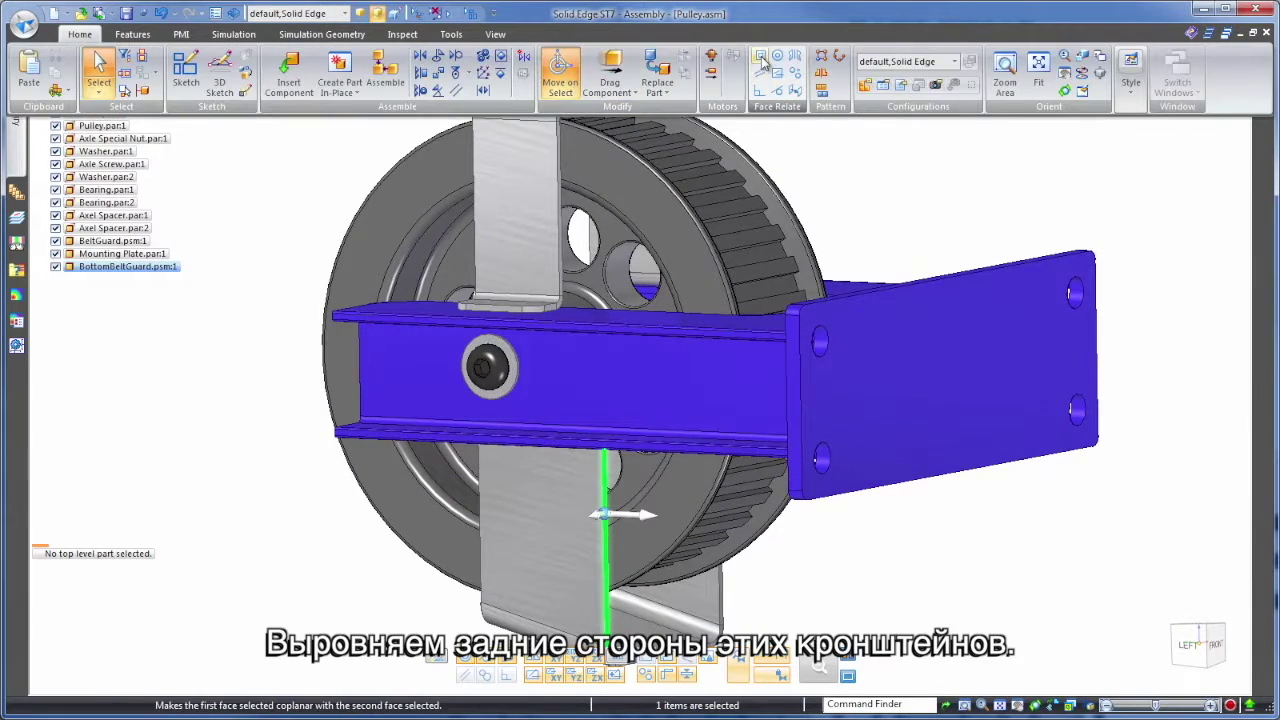
pyautogui.rightClick(562, 200)
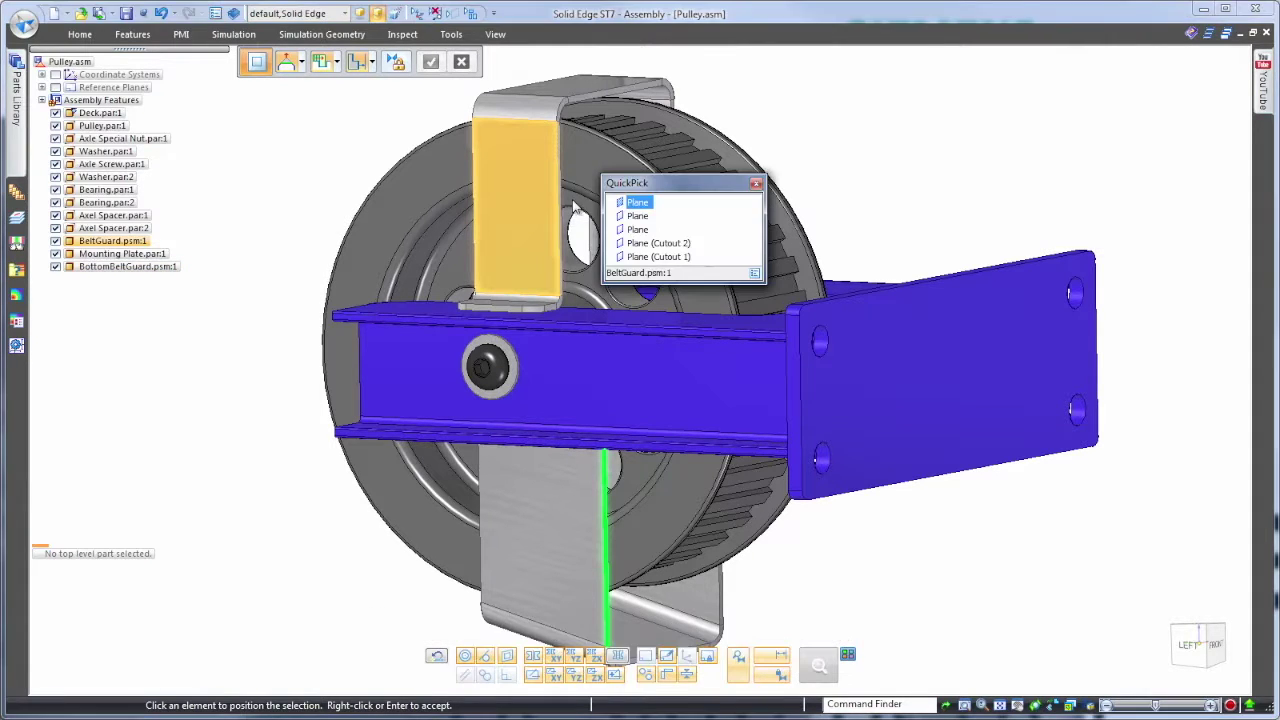
pyautogui.click(640, 212)
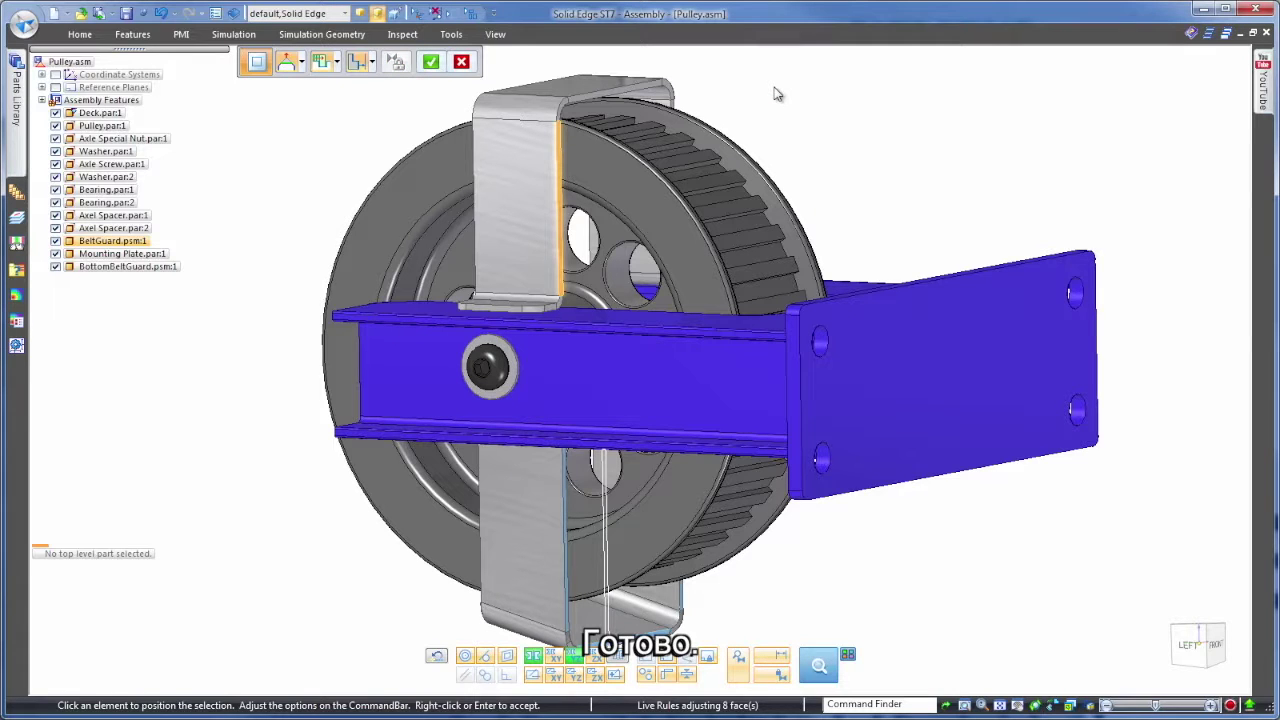
pyautogui.rightClick(774, 88)
pyautogui.scroll(-3, 776, 92)
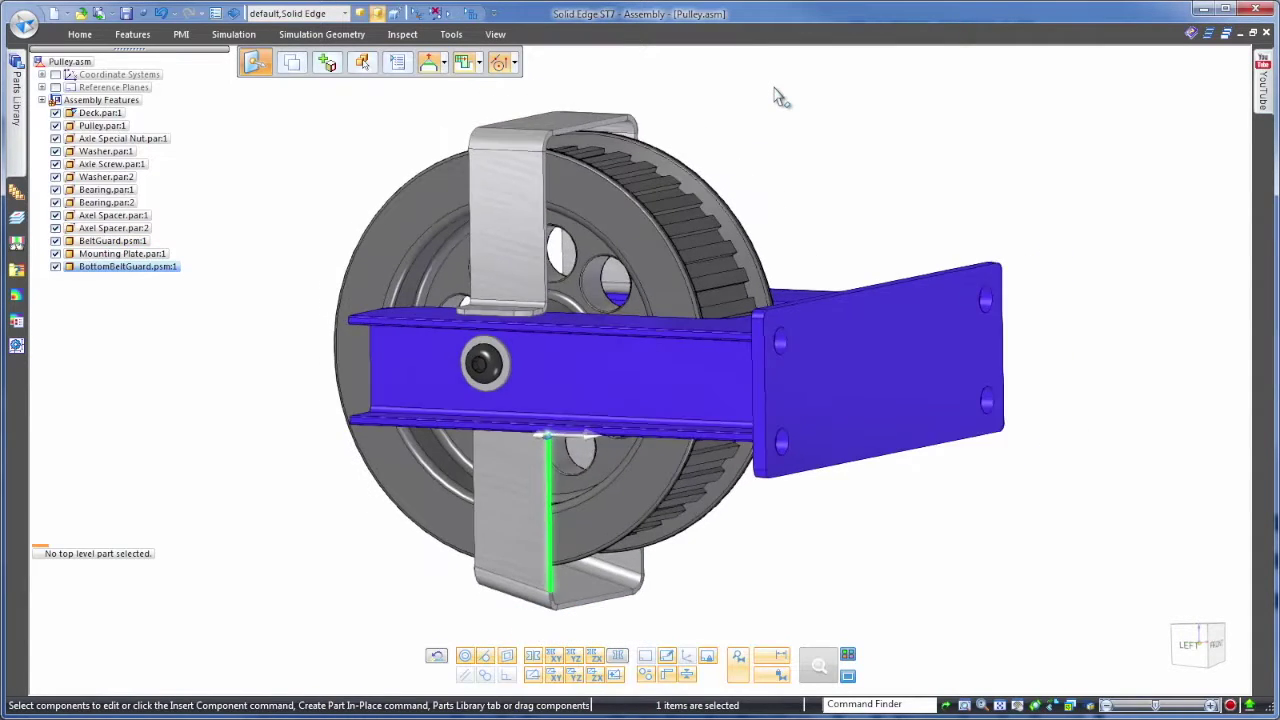
# Use the Selection Manager to select all faces coplanar with the bottom belt guard's rear edge face across both guards.
pyautogui.press('space')
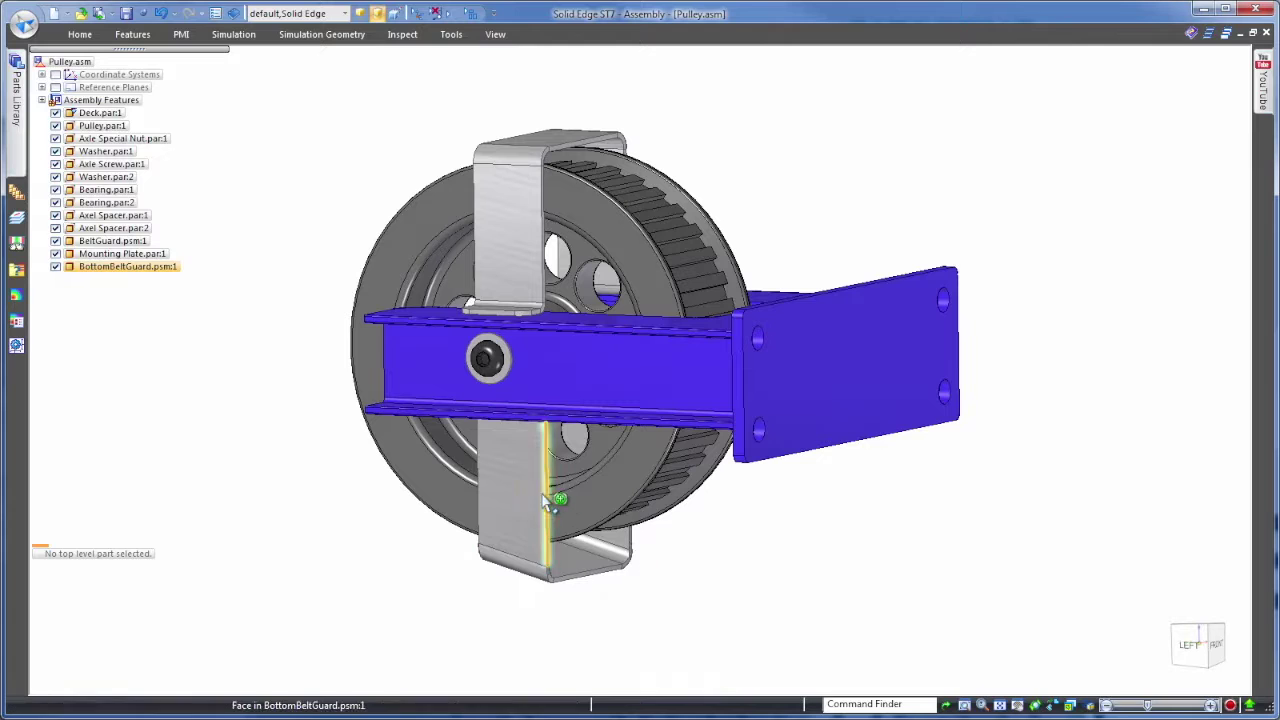
pyautogui.rightClick(552, 506)
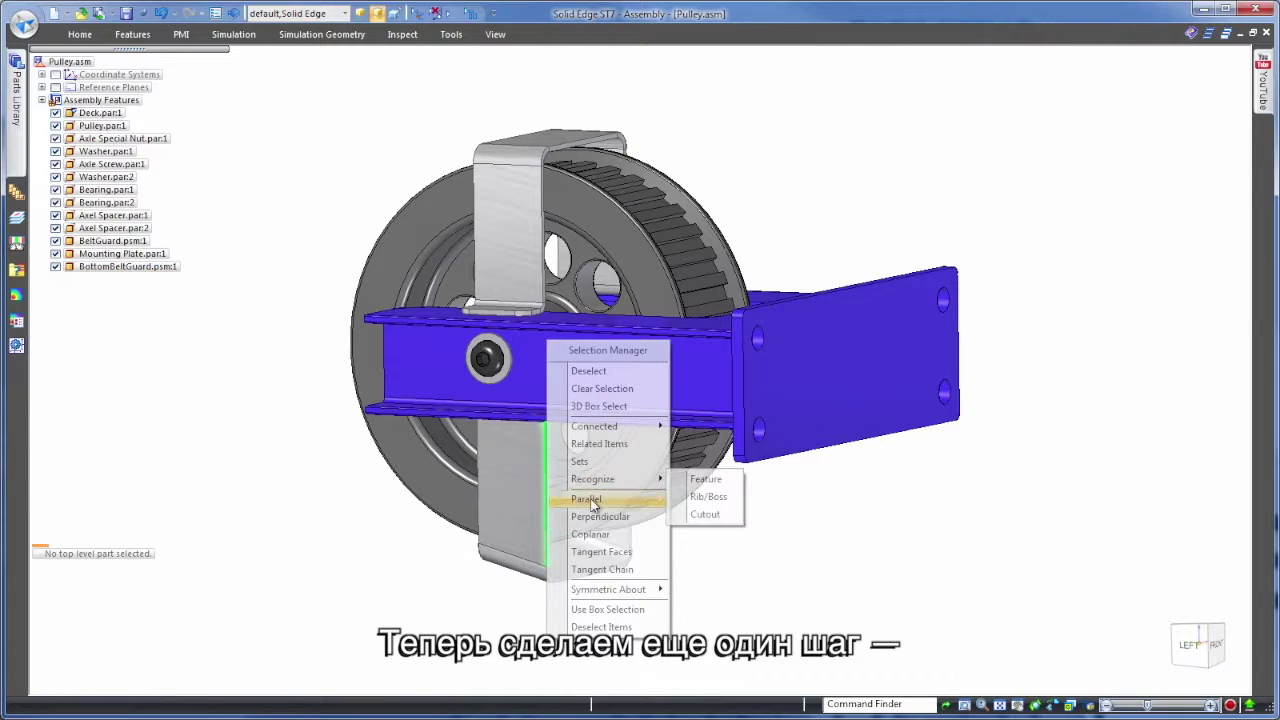
pyautogui.click(625, 534)
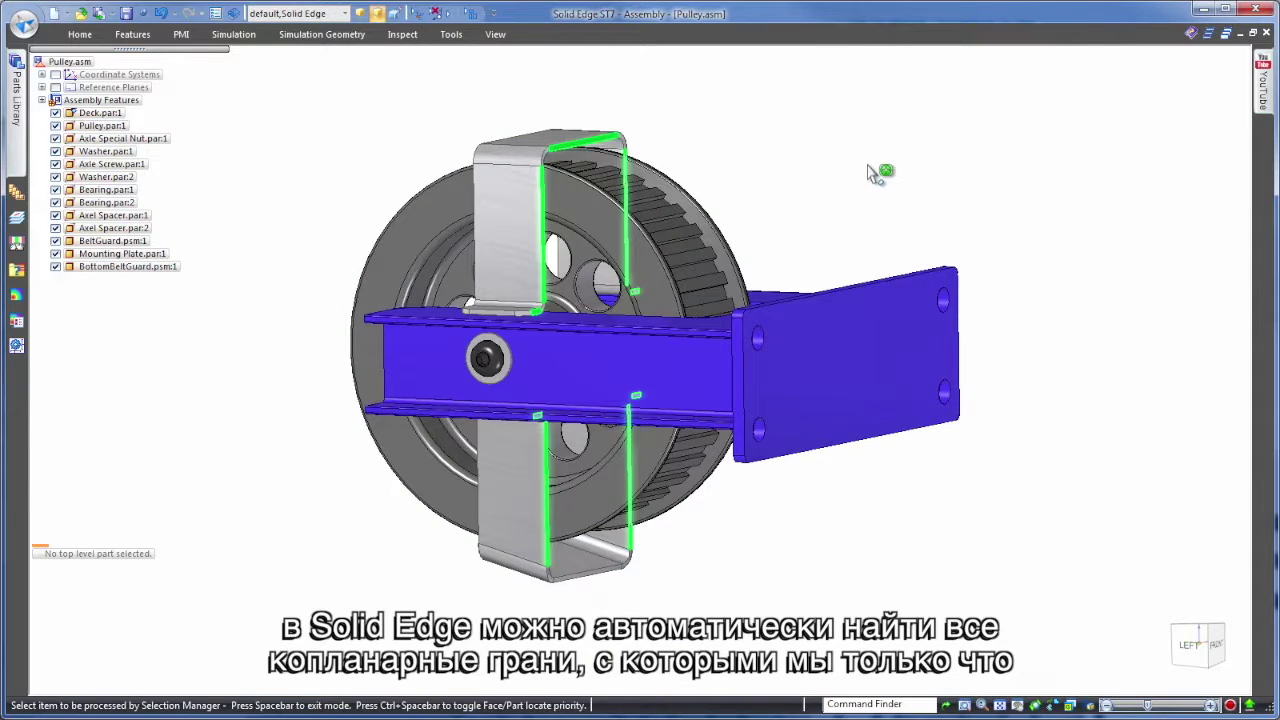
pyautogui.moveTo(868, 165); pyautogui.dragTo(904, 130, button='middle')
pyautogui.press('space')
# Make the selected rear faces of both belt guards coplanar with the deck's rear face inside the pulley opening.
pyautogui.click(76, 38)
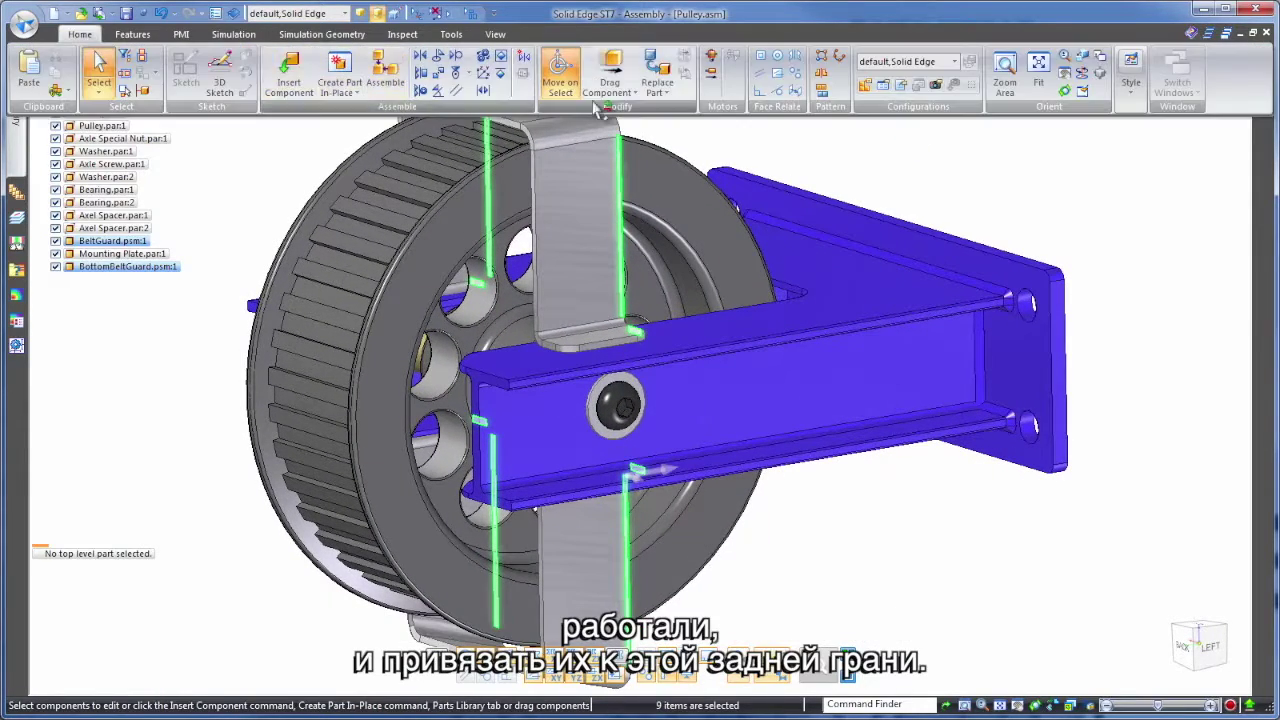
pyautogui.click(761, 58)
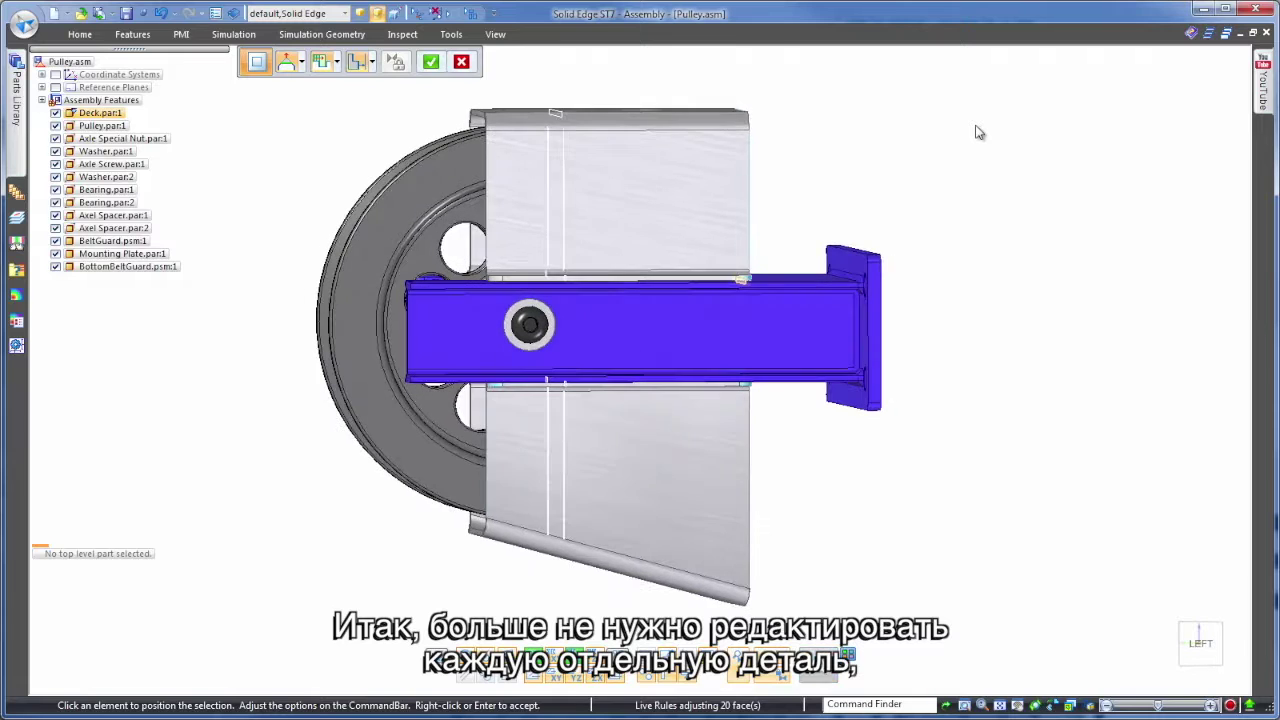
pyautogui.rightClick(979, 132)
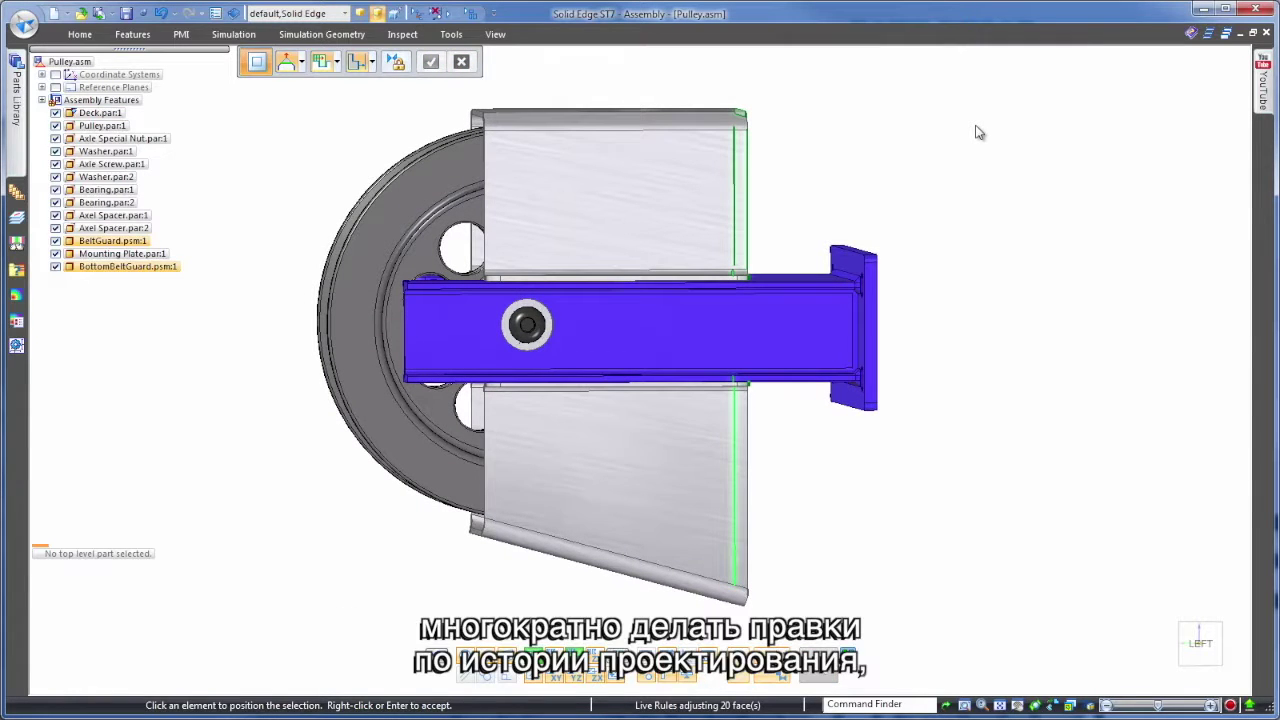
pyautogui.rightClick(979, 132)
pyautogui.hotkey('ctrl', 'i')
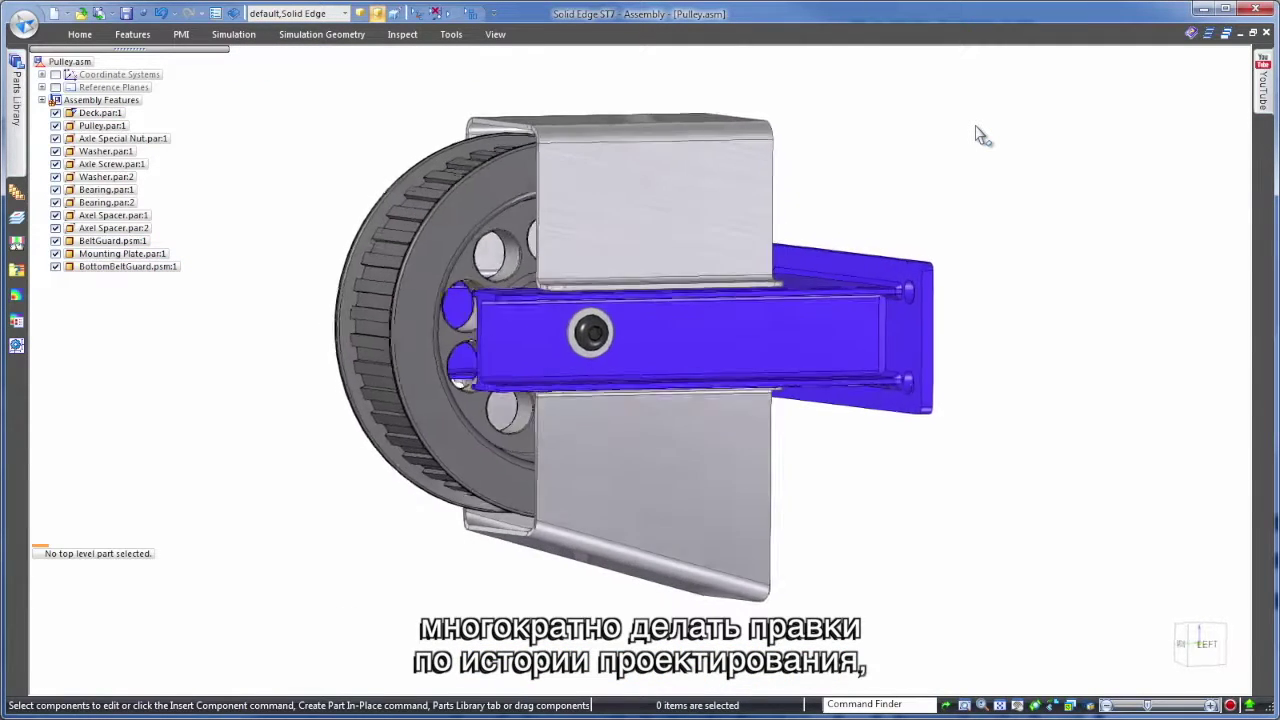